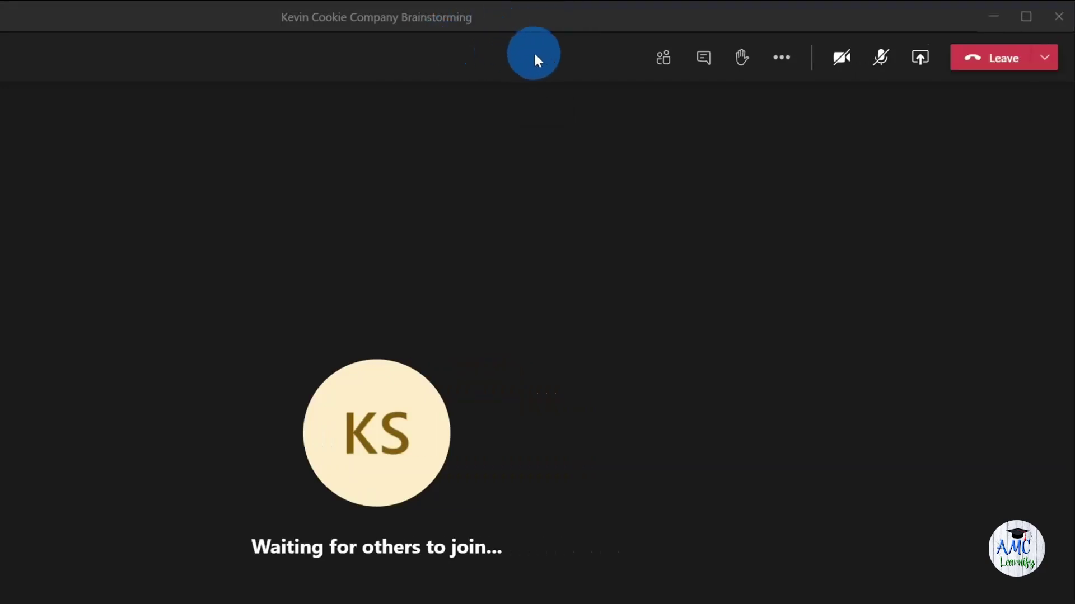
# Share Microsoft Whiteboard in the cookie company brainstorming meeting, letting everyone edit
pyautogui.click(920, 58)
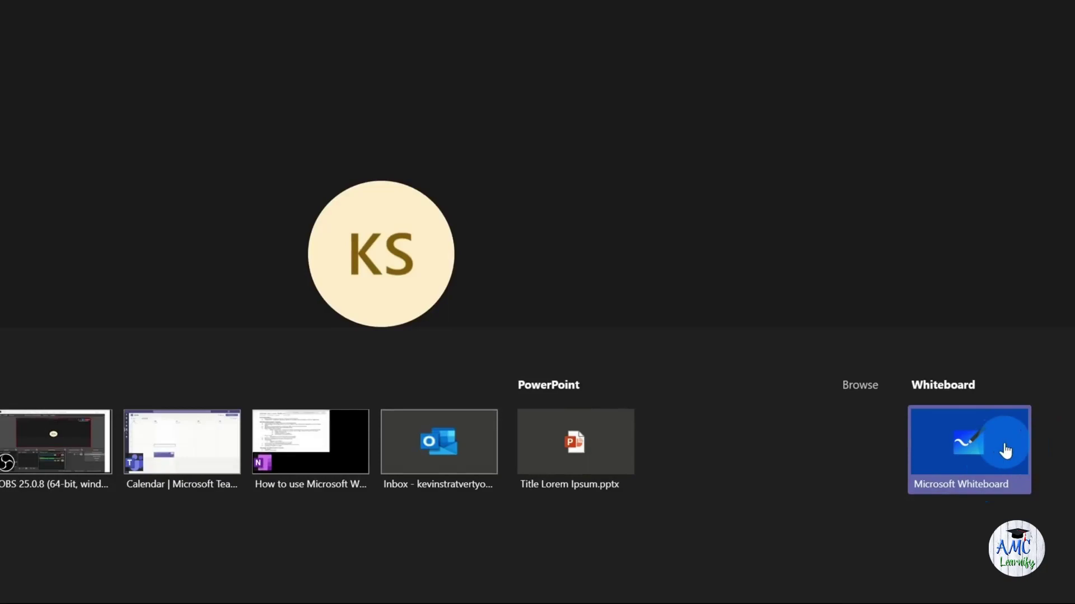
pyautogui.click(1005, 451)
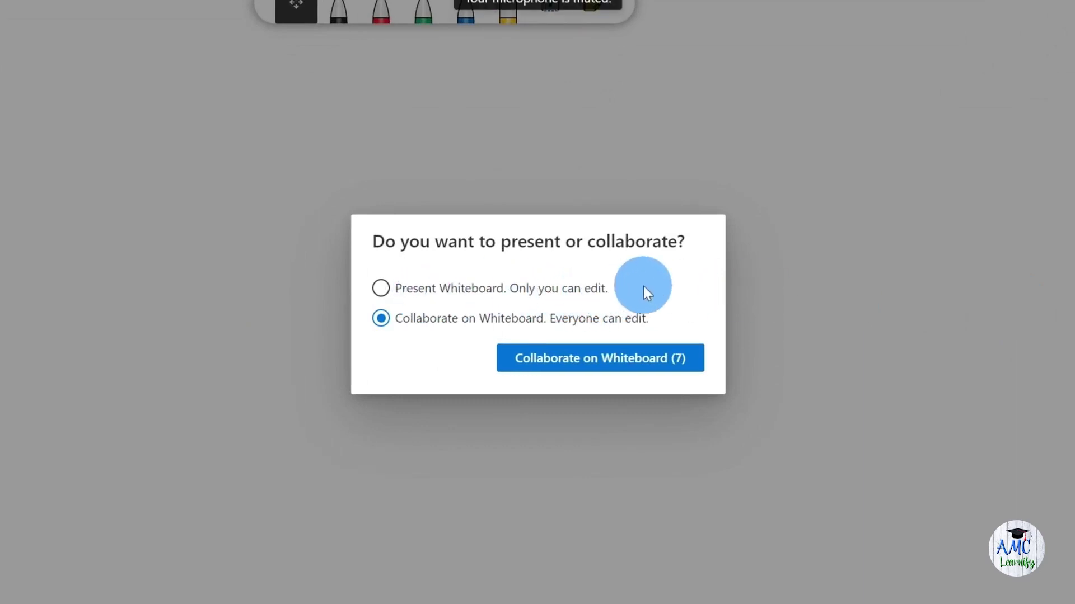
pyautogui.click(380, 325)
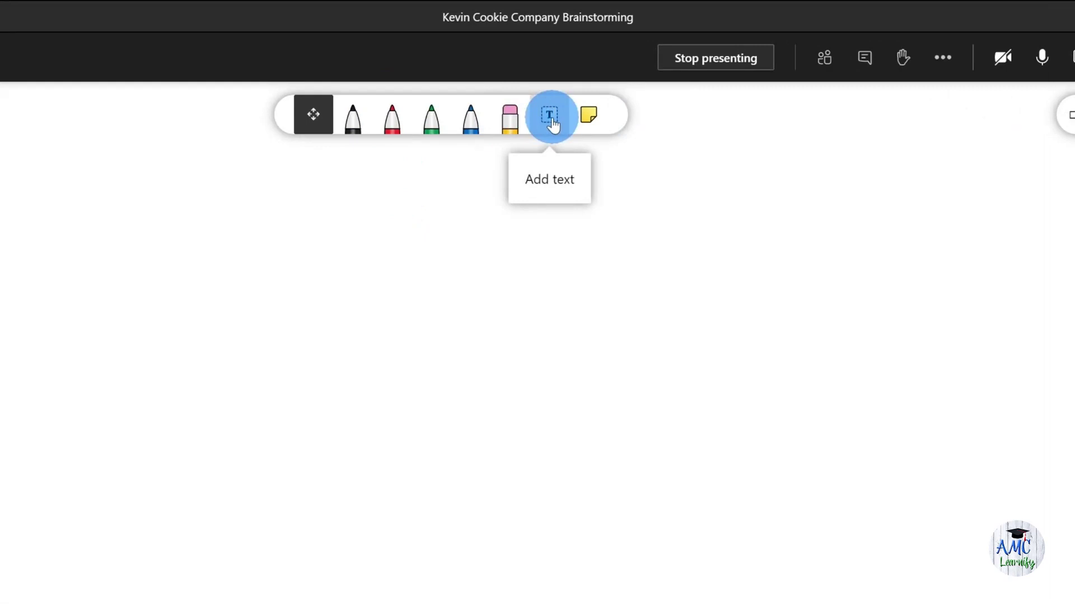
# Add a text heading on why opening the cookie company is a great opportunity
pyautogui.click(550, 117)
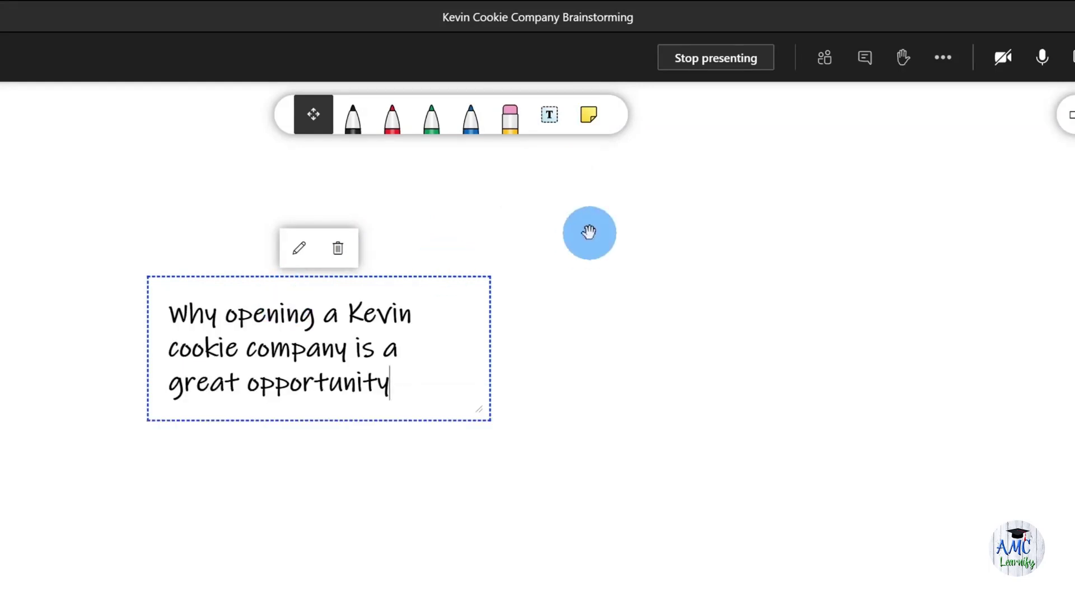
pyautogui.click(589, 233)
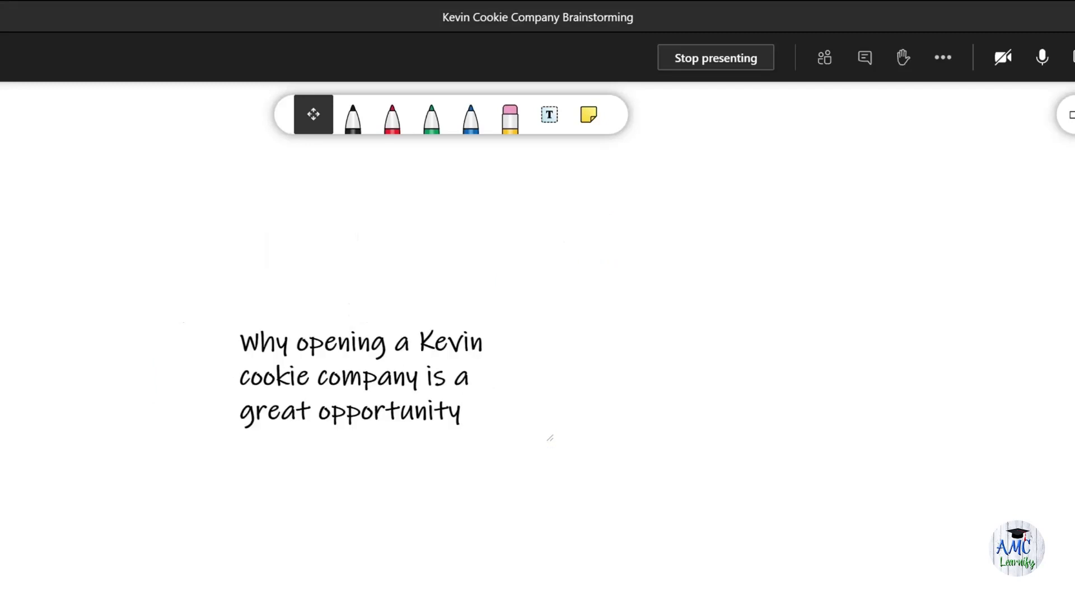
# Add a sticky note reading 'Charismatic founder' and place it below the heading
pyautogui.click(588, 115)
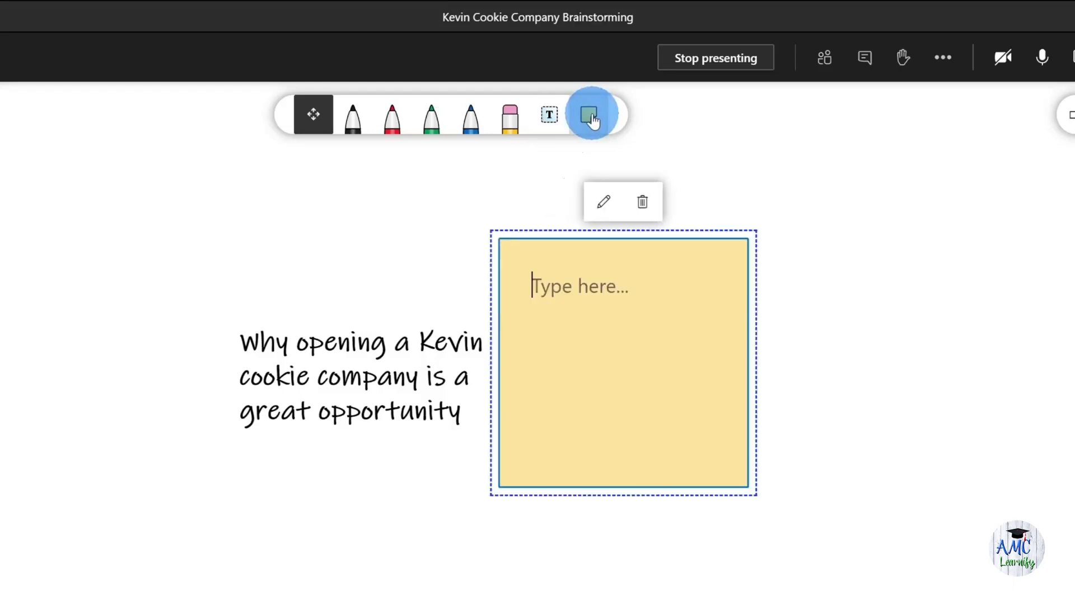
pyautogui.click(580, 285)
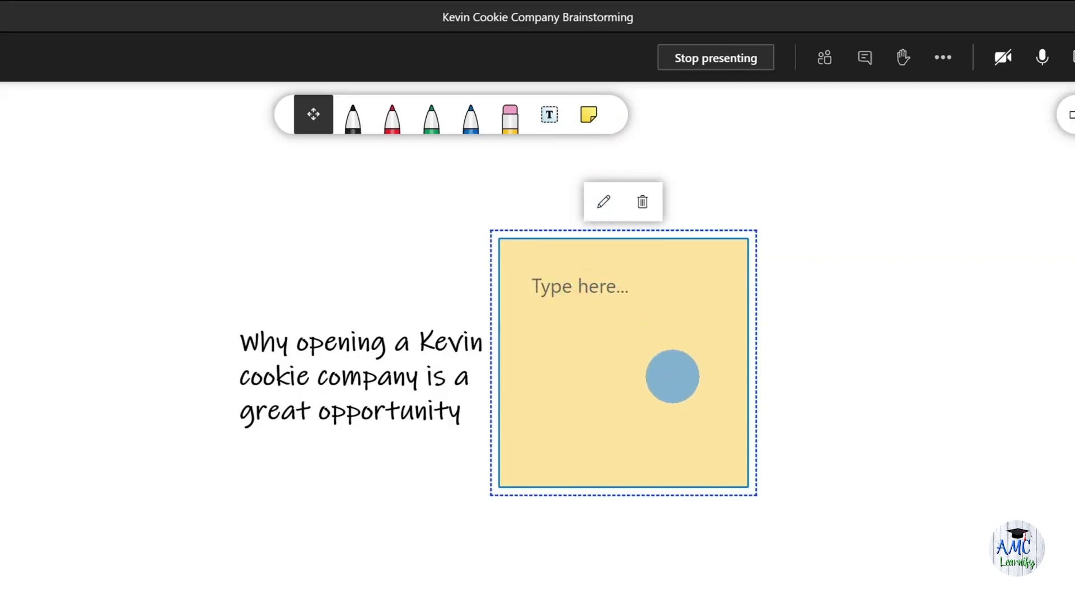
pyautogui.write('Charismatic founder')
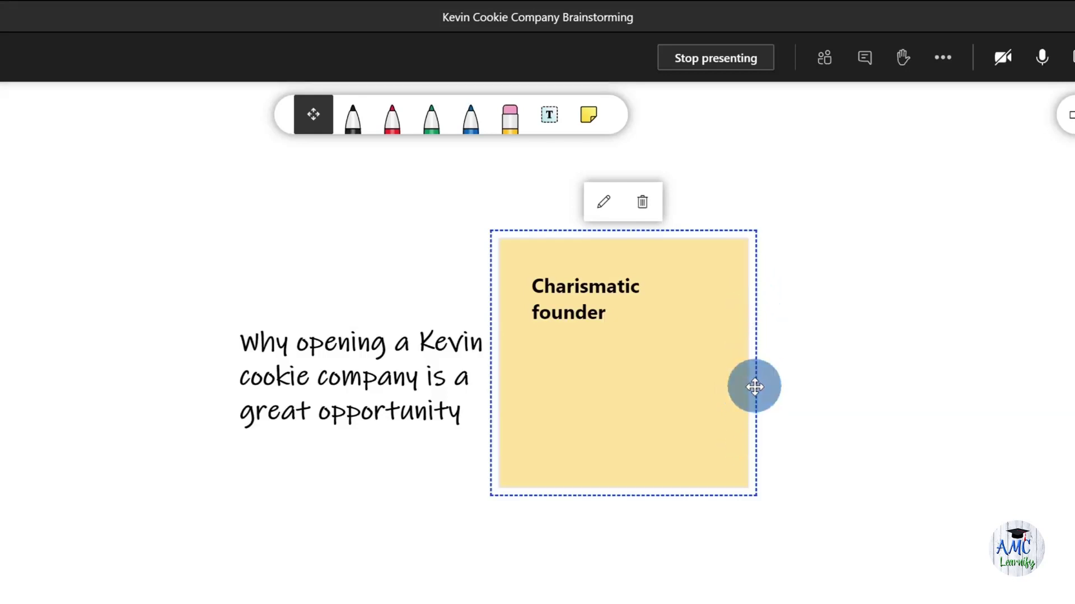
pyautogui.moveTo(755, 386); pyautogui.dragTo(494, 586)
pyautogui.scroll(-2, 493, 451)
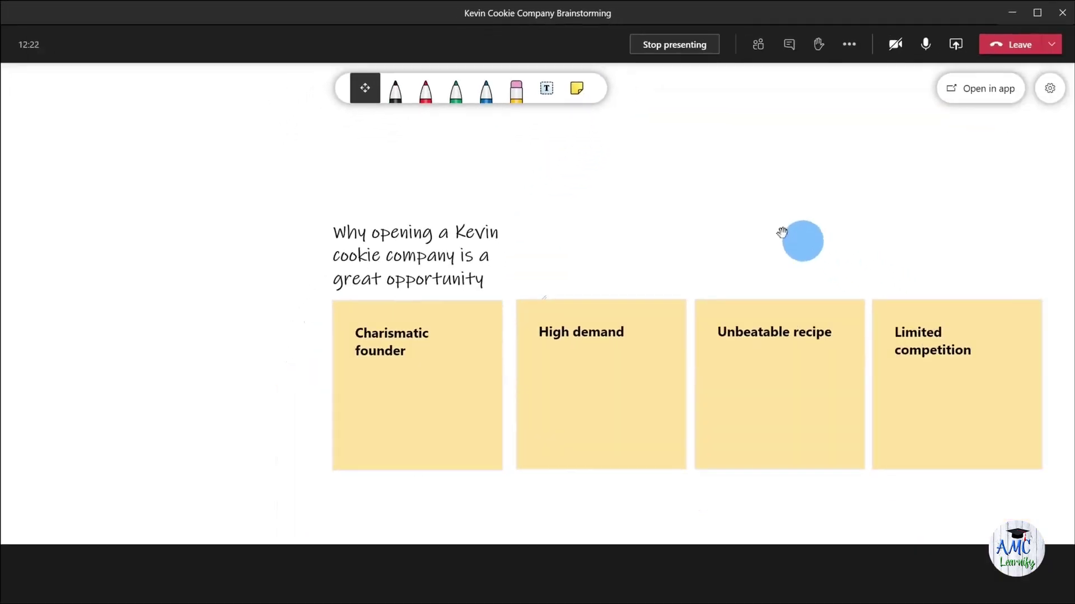
# Draw green check marks on the Charismatic founder note and one on Unbeatable recipe
pyautogui.click(410, 364)
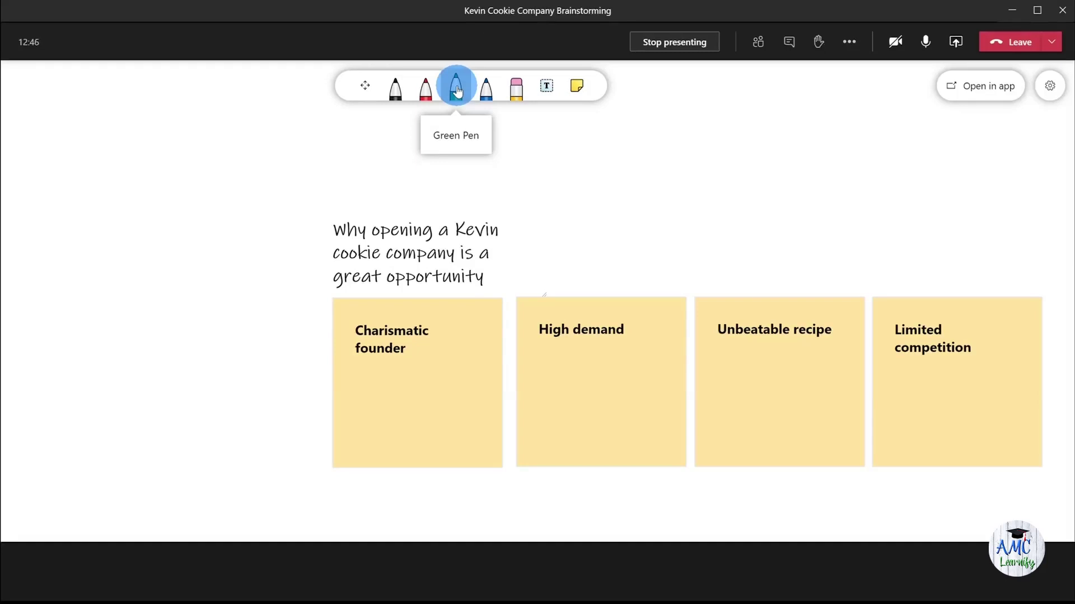
pyautogui.click(457, 93)
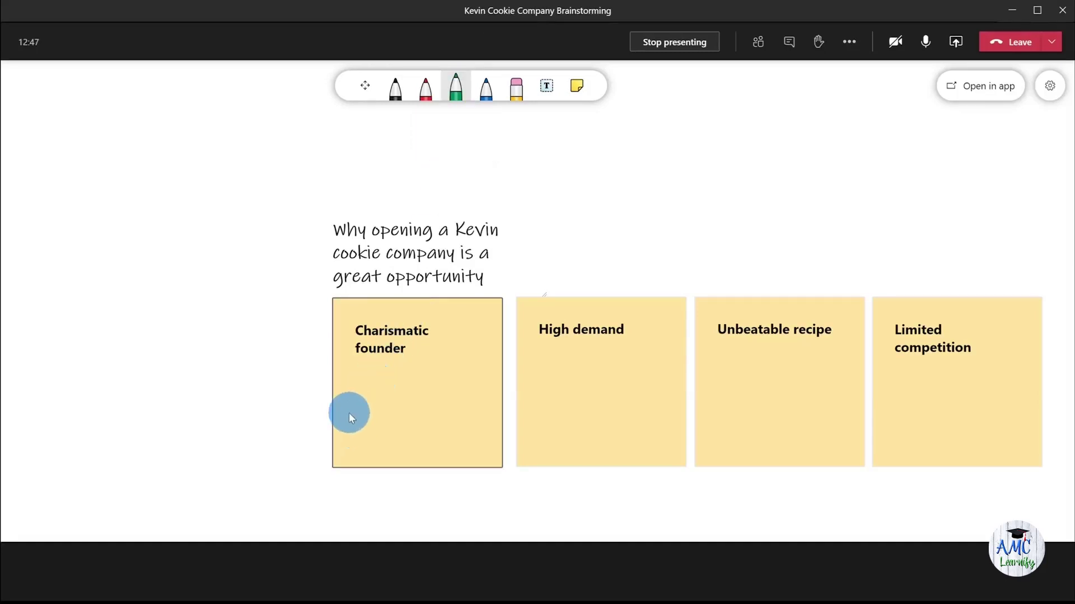
pyautogui.moveTo(346, 412)
pyautogui.mouseDown()
pyautogui.moveTo(373, 387)
pyautogui.moveTo(402, 391)
pyautogui.mouseUp()
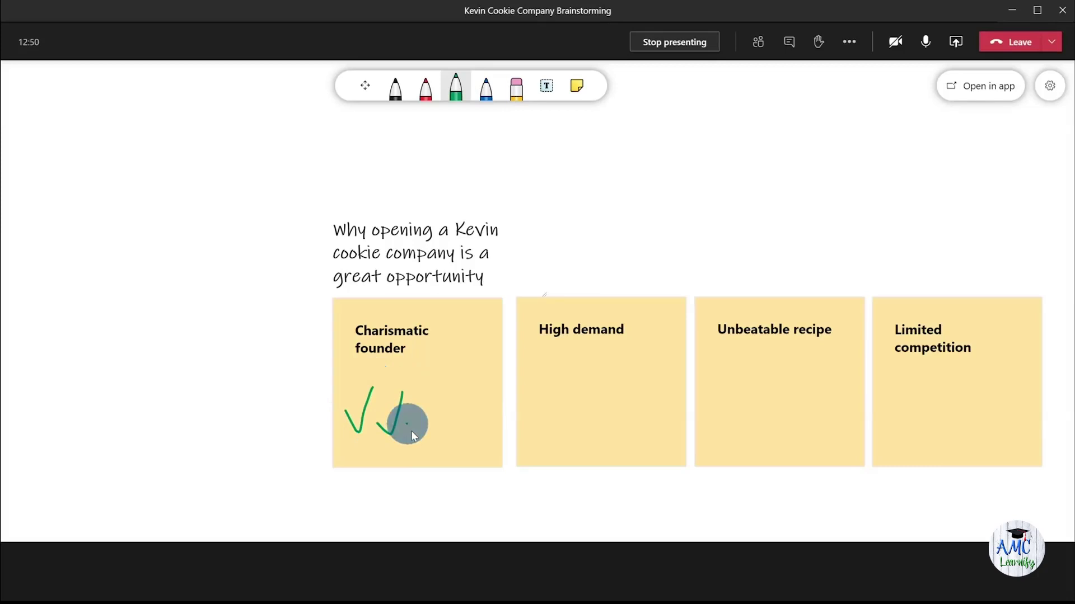
pyautogui.moveTo(406, 425); pyautogui.dragTo(440, 386)
pyautogui.moveTo(443, 425); pyautogui.dragTo(468, 382)
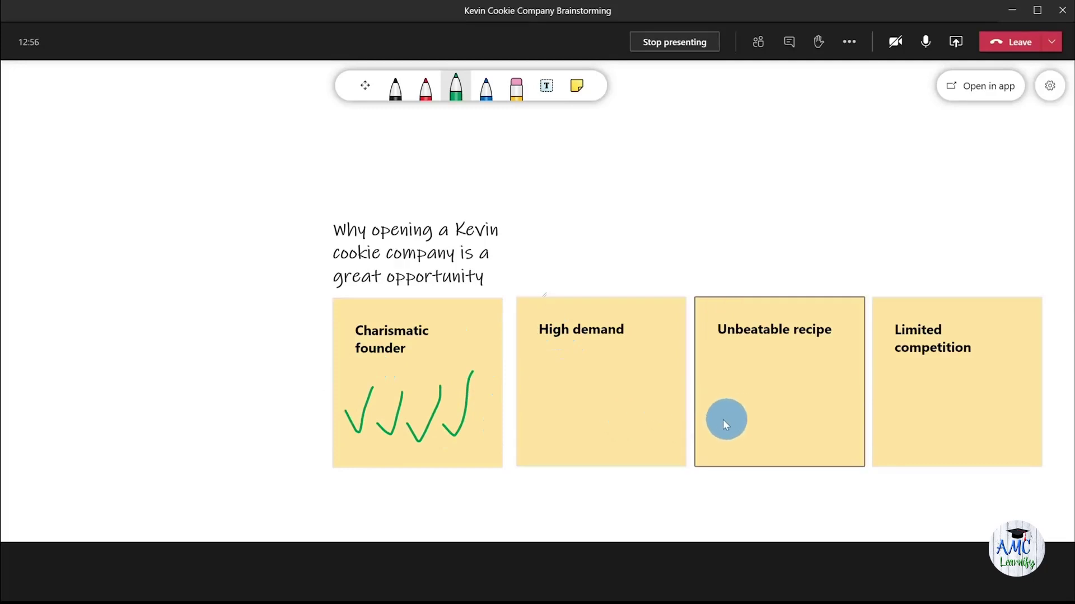
pyautogui.moveTo(719, 420); pyautogui.dragTo(750, 387)
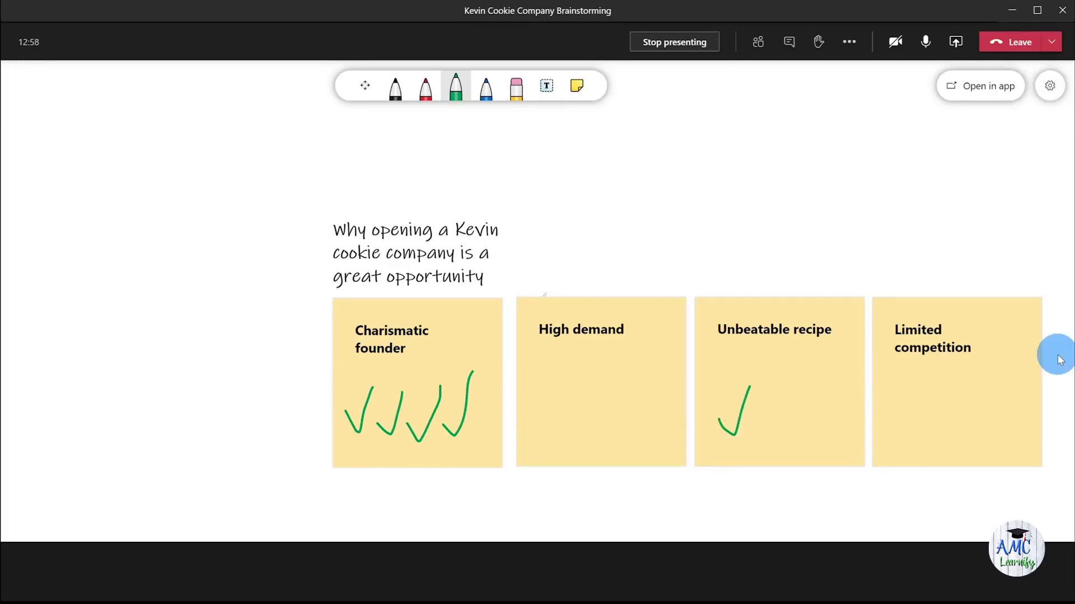
# Circle High demand in blue ink, then erase that blue loop
pyautogui.click(486, 89)
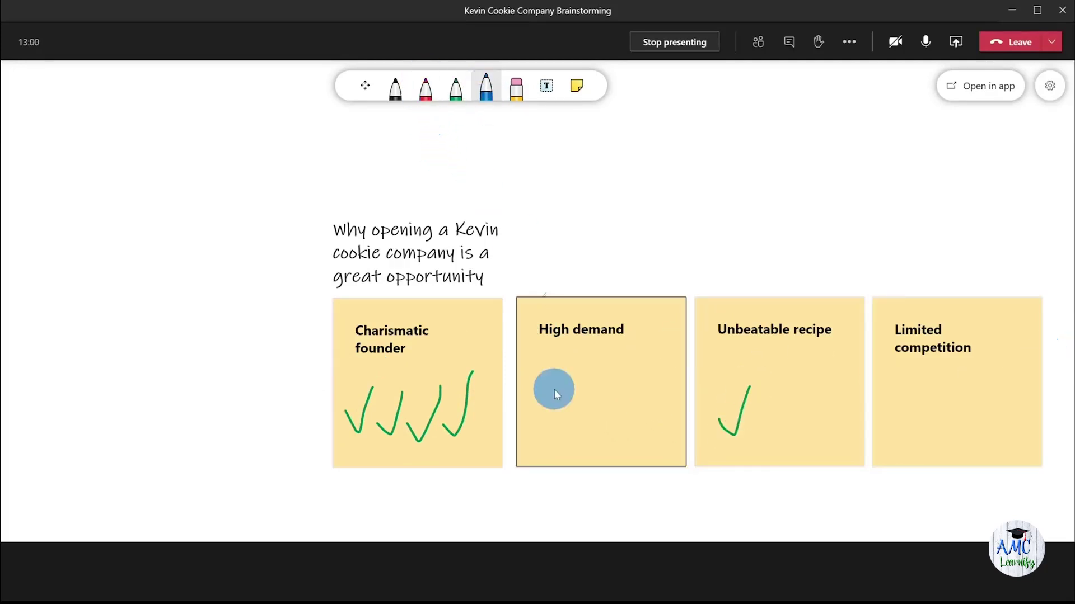
pyautogui.moveTo(569, 306)
pyautogui.mouseDown()
pyautogui.moveTo(523, 319)
pyautogui.moveTo(648, 350)
pyautogui.moveTo(661, 305)
pyautogui.moveTo(558, 306)
pyautogui.mouseUp()
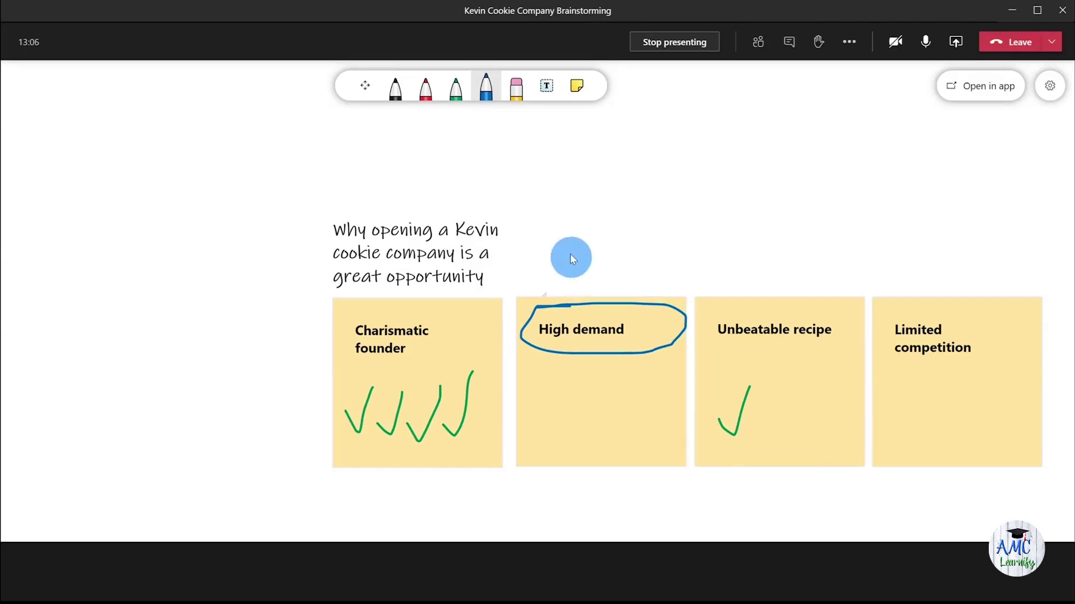
pyautogui.click(517, 92)
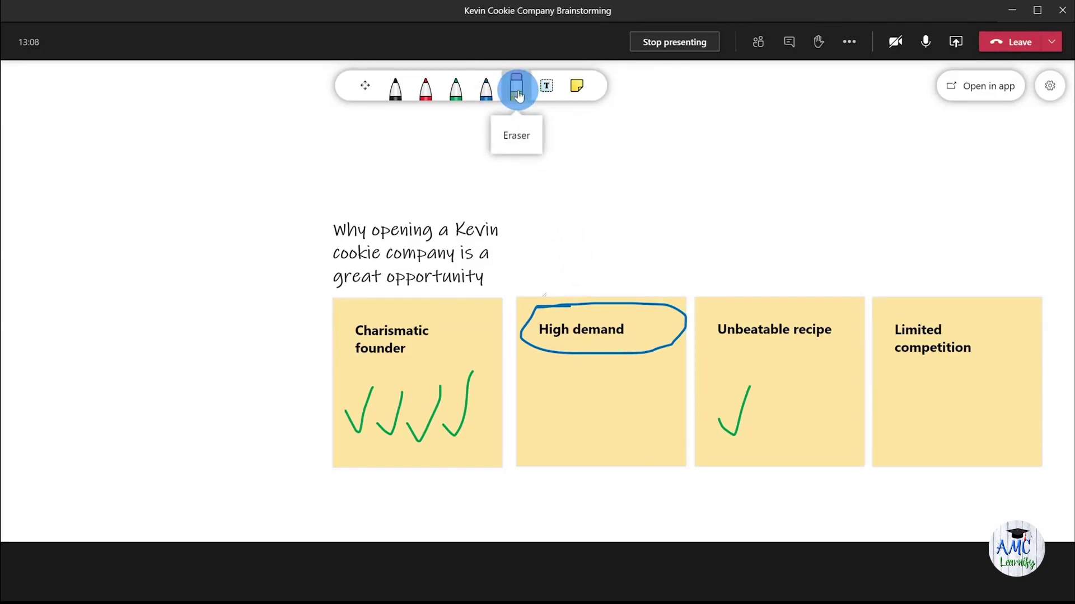
pyautogui.moveTo(638, 269); pyautogui.dragTo(643, 319)
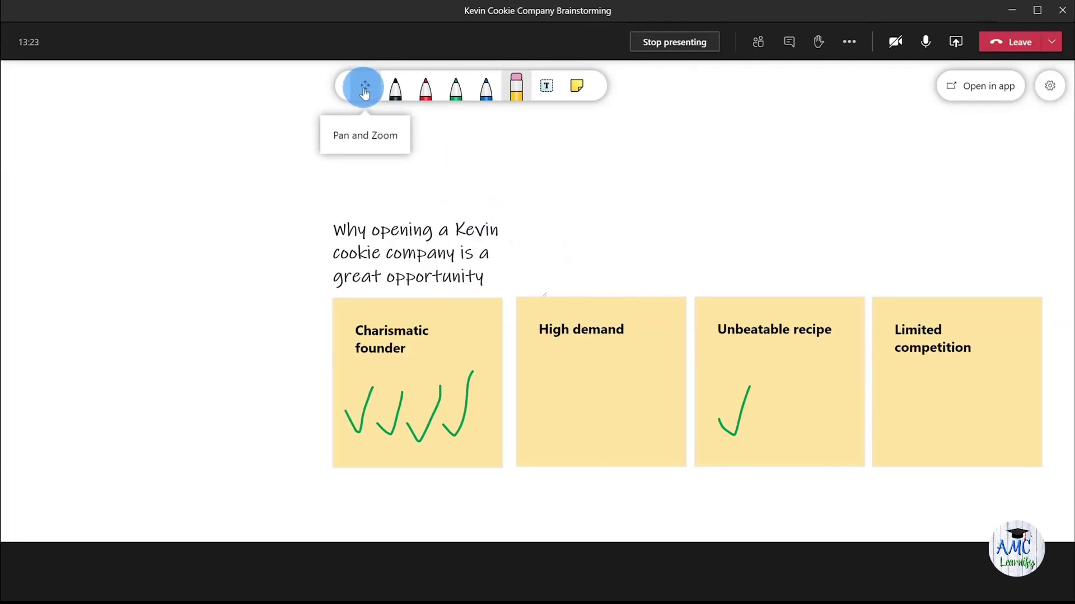
pyautogui.click(365, 91)
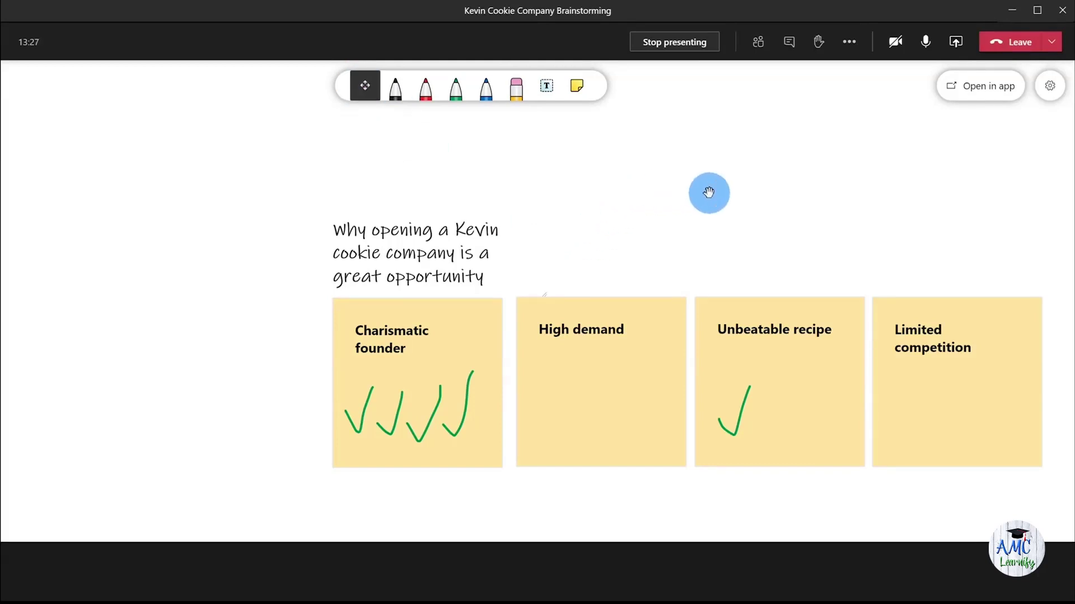
pyautogui.click(709, 193)
pyautogui.moveTo(709, 193); pyautogui.dragTo(608, 159)
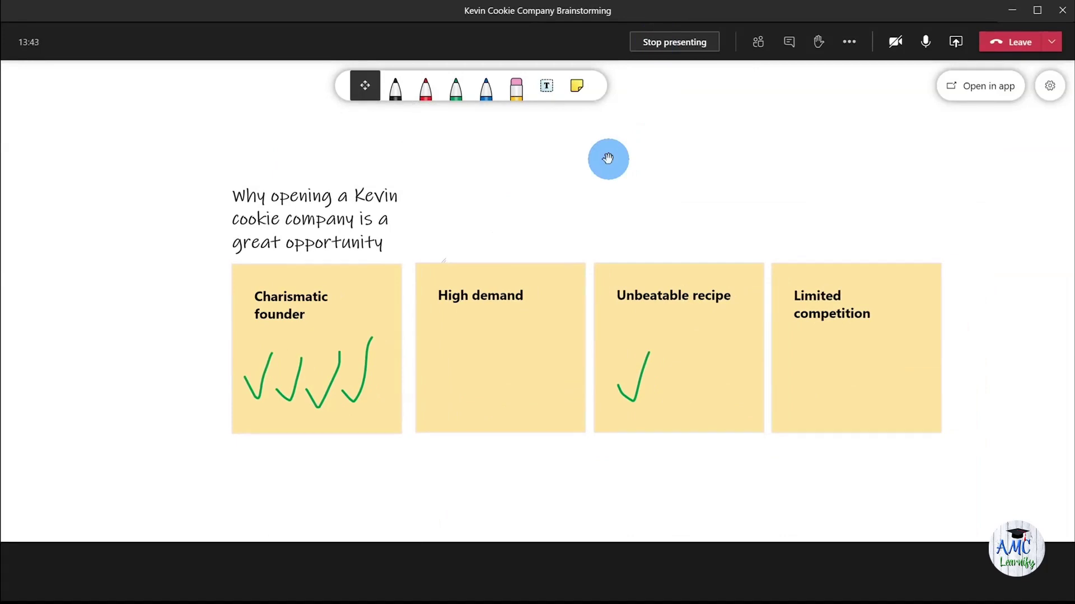
pyautogui.scroll(-10, 608, 158)
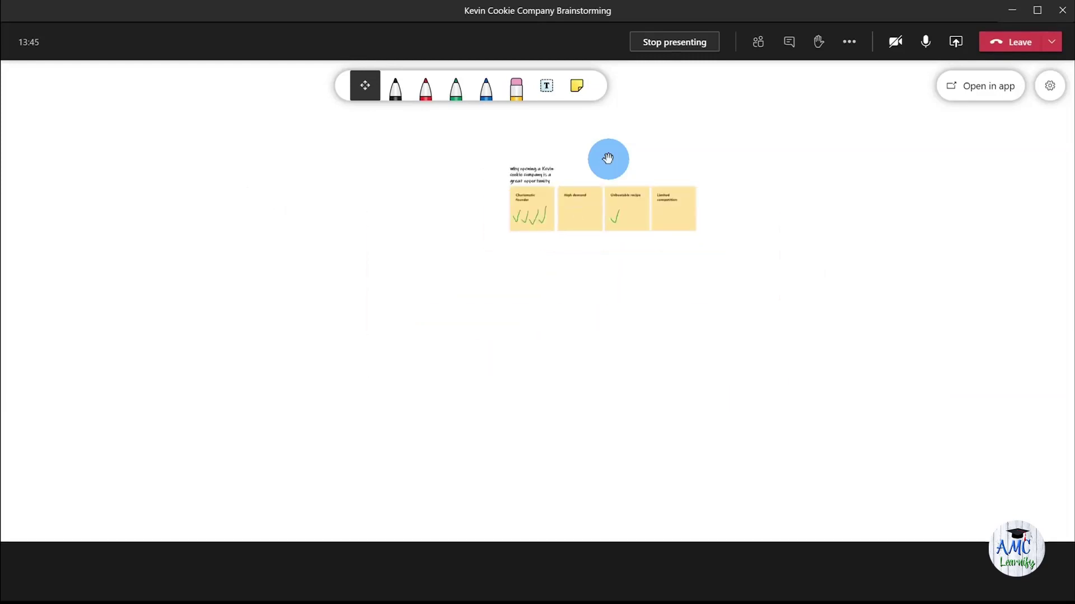
pyautogui.moveTo(610, 153); pyautogui.dragTo(585, 247)
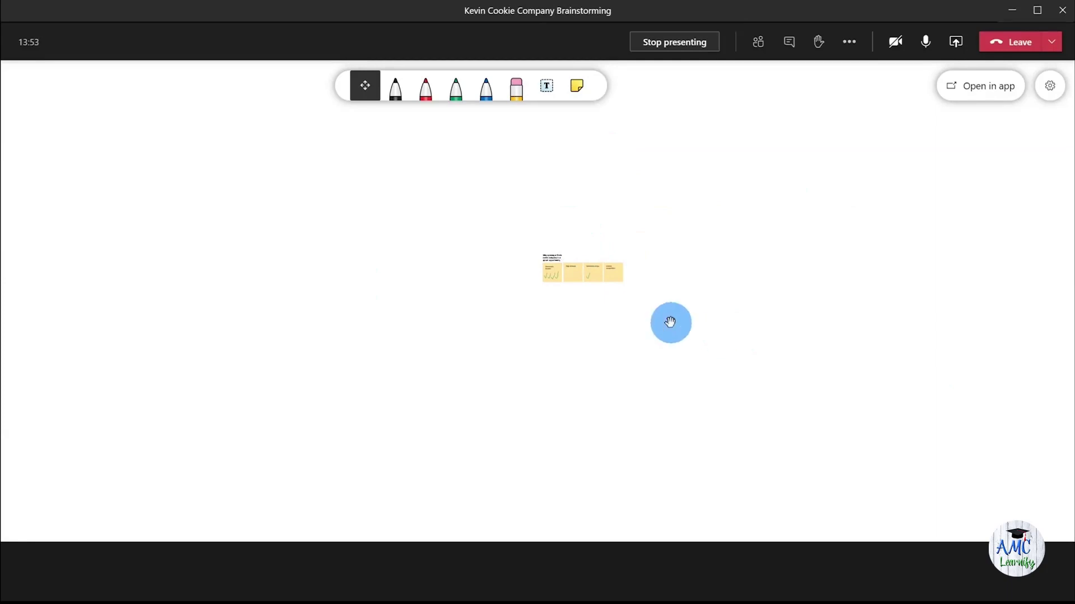
pyautogui.scroll(3, 560, 291)
pyautogui.scroll(5, 577, 283)
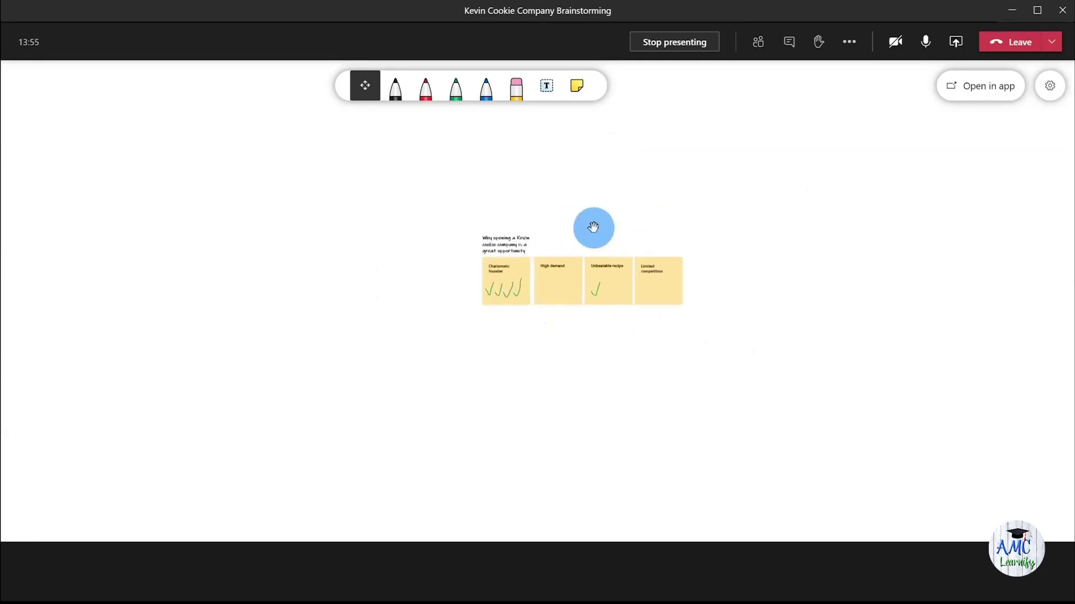
pyautogui.scroll(3, 582, 290)
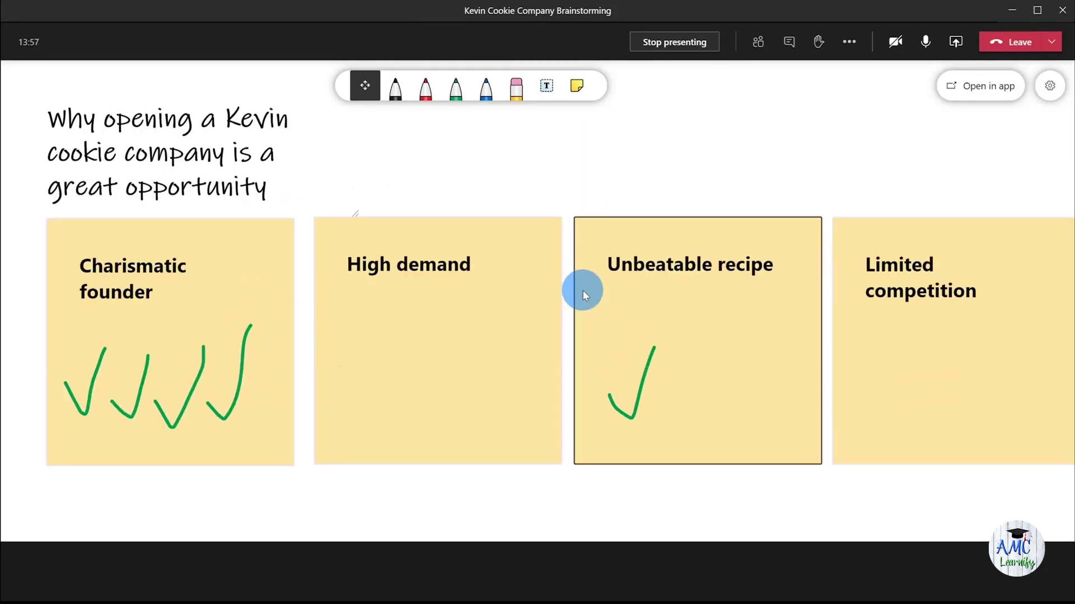
pyautogui.scroll(-1, 582, 291)
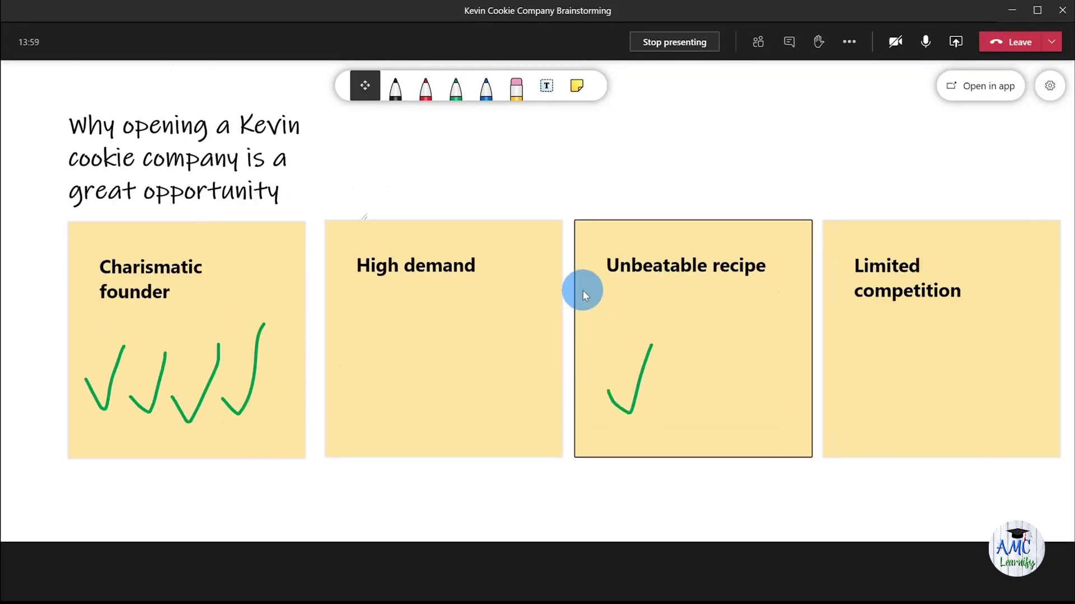
pyautogui.moveTo(171, 272)
pyautogui.mouseDown()
pyautogui.moveTo(427, 270)
pyautogui.moveTo(116, 269)
pyautogui.moveTo(166, 273)
pyautogui.mouseUp()
pyautogui.click(758, 170)
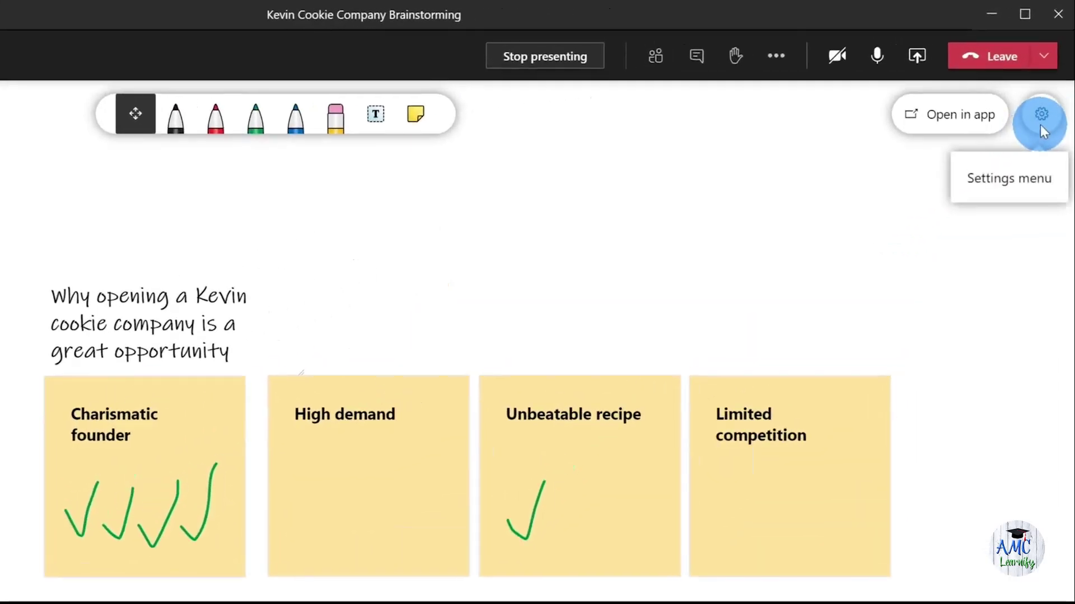
# Switch off 'Other participants can edit' in the whiteboard Settings
pyautogui.click(1040, 126)
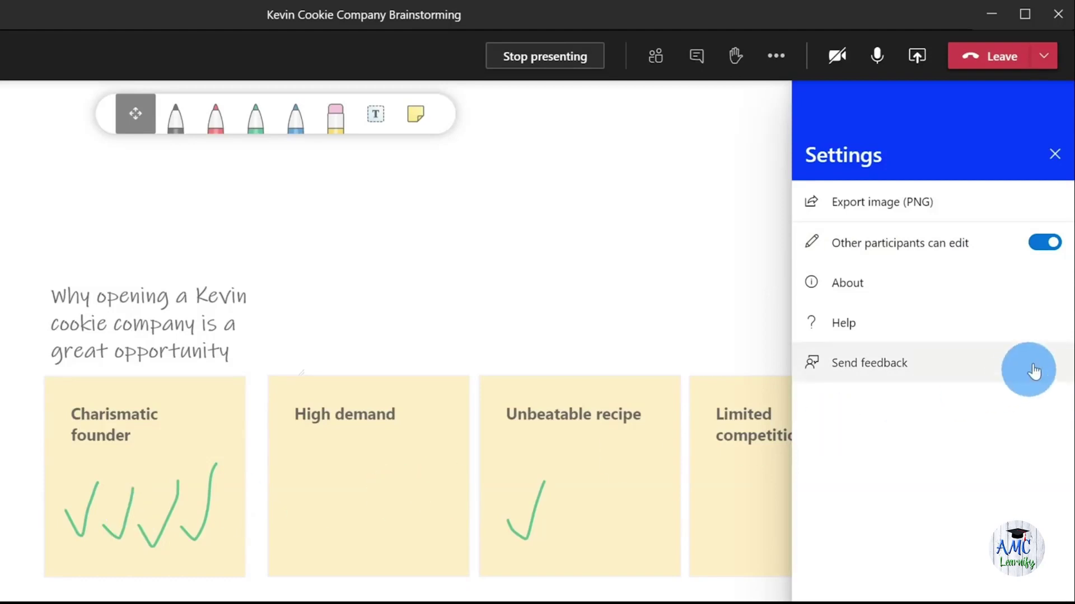
pyautogui.click(1044, 242)
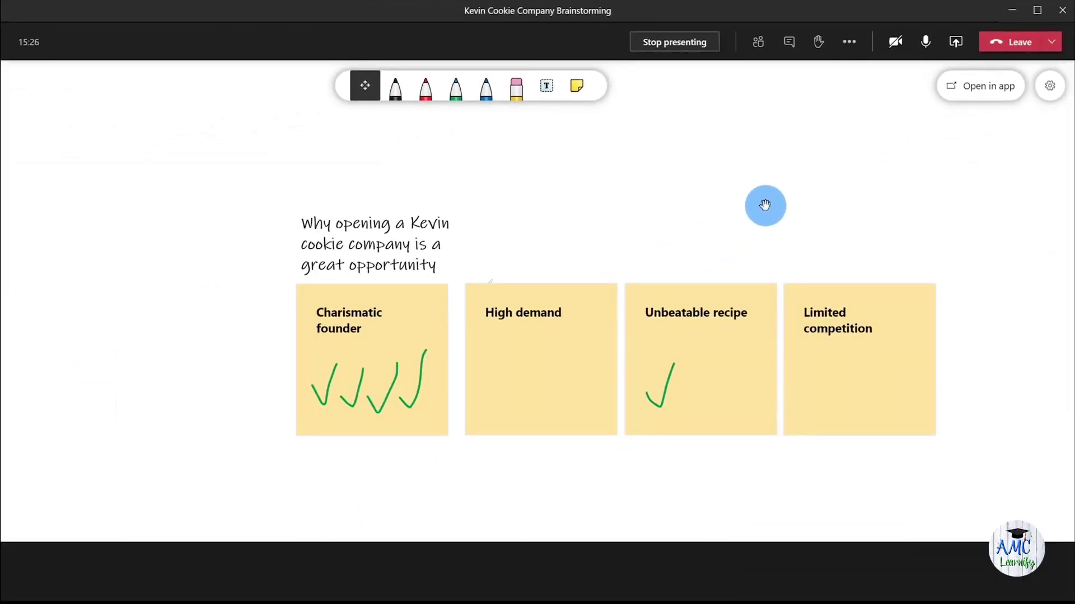
# Stop presenting, leave the call, and open the brainstorming meeting's Whiteboard tab from Calendar
pyautogui.click(688, 44)
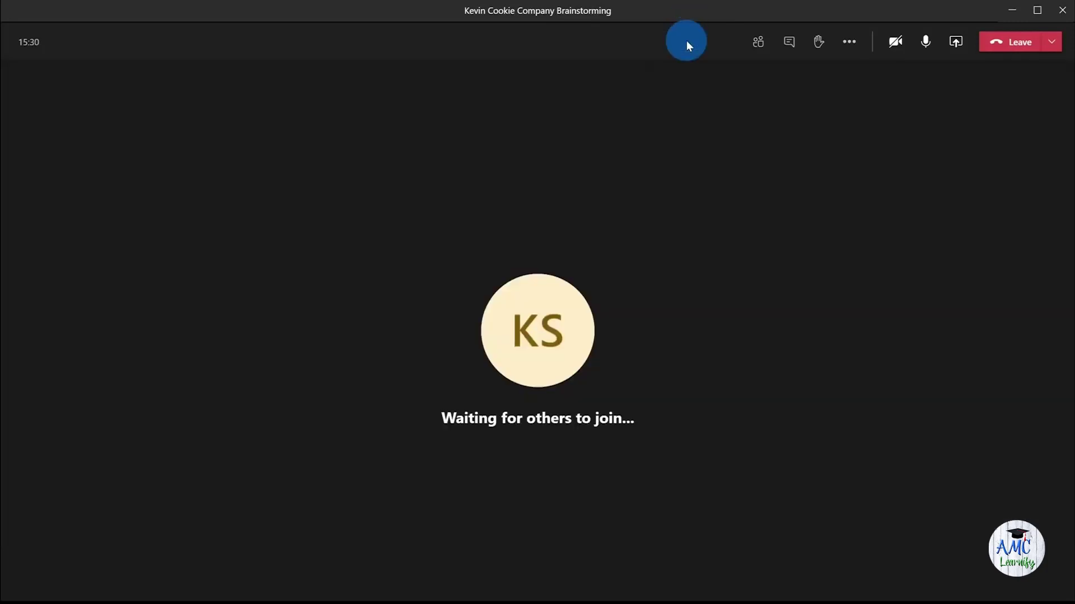
pyautogui.click(1019, 43)
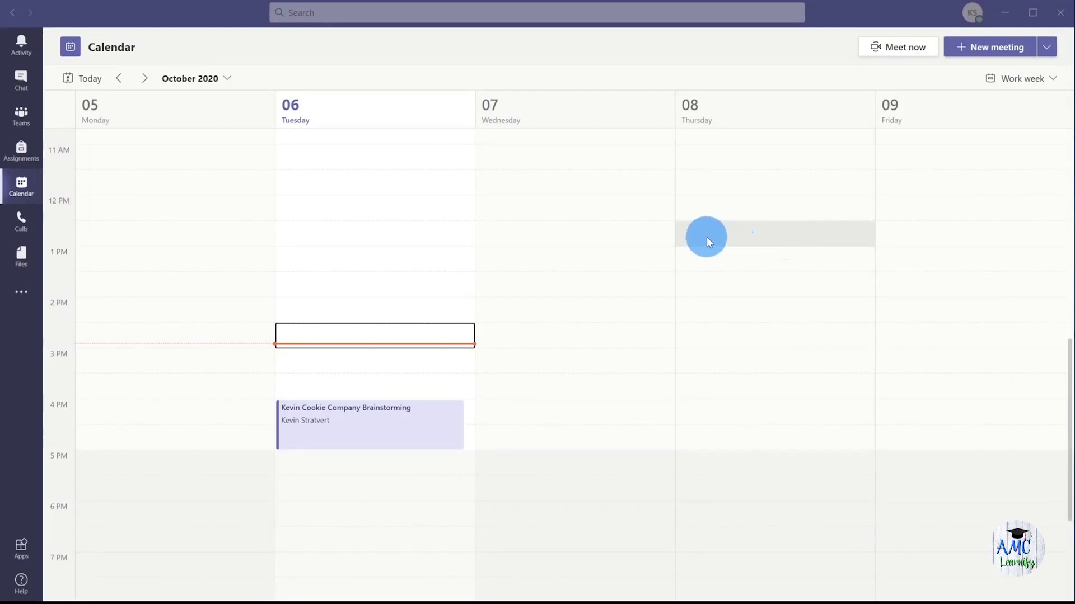
pyautogui.doubleClick(373, 430)
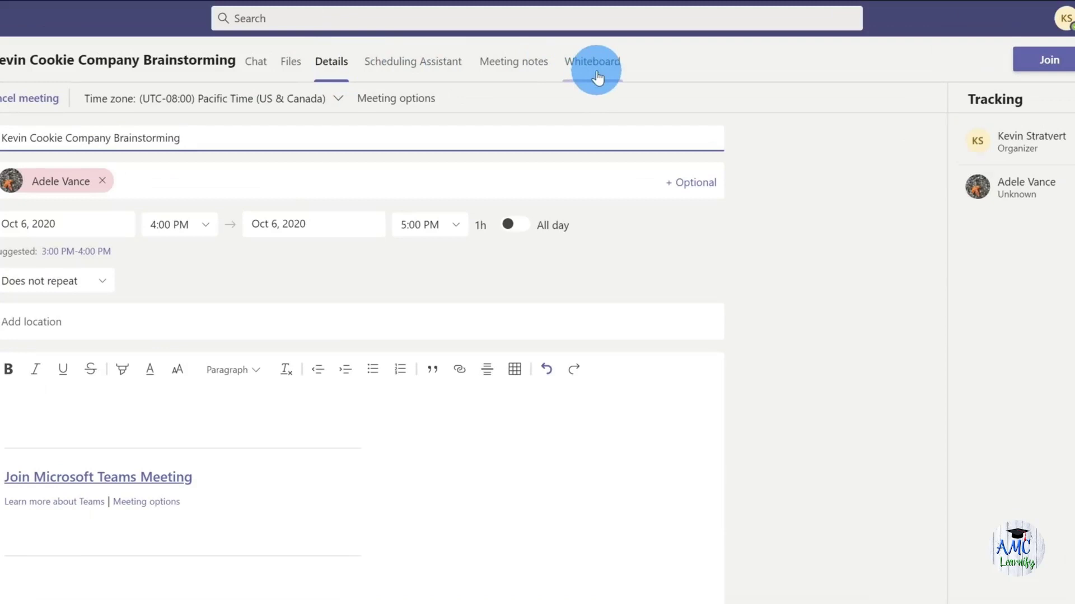
pyautogui.click(598, 78)
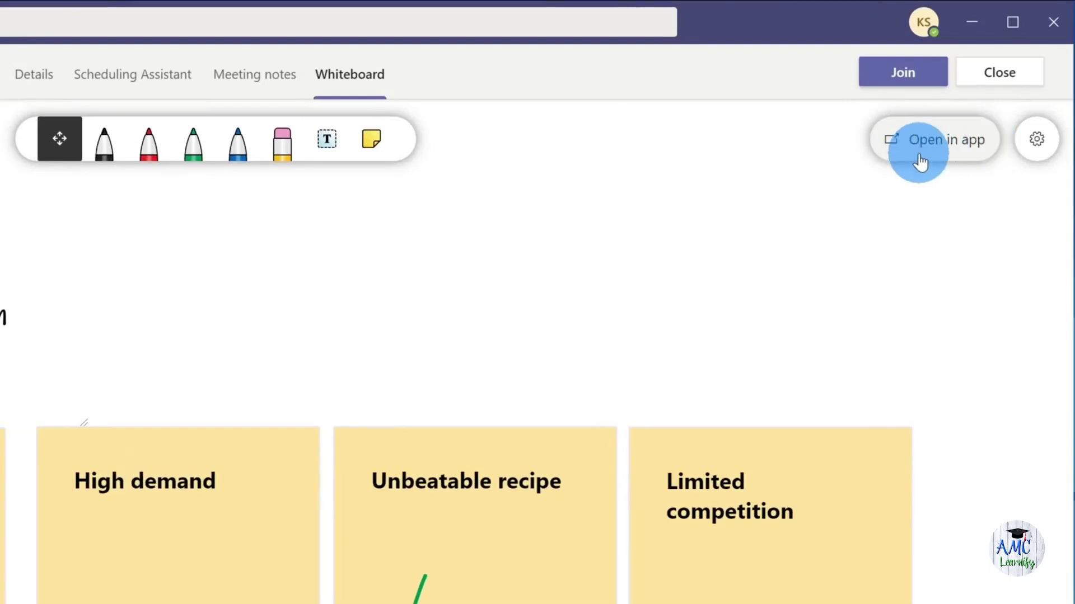
# Open the board in the desktop app by getting the Windows Whiteboard app
pyautogui.click(920, 163)
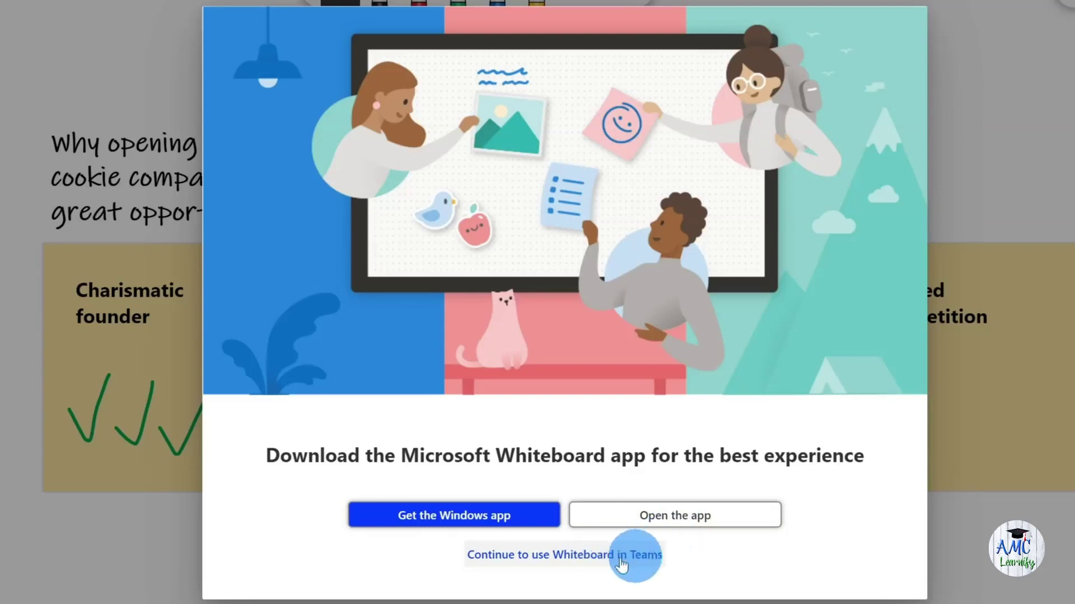
pyautogui.click(536, 520)
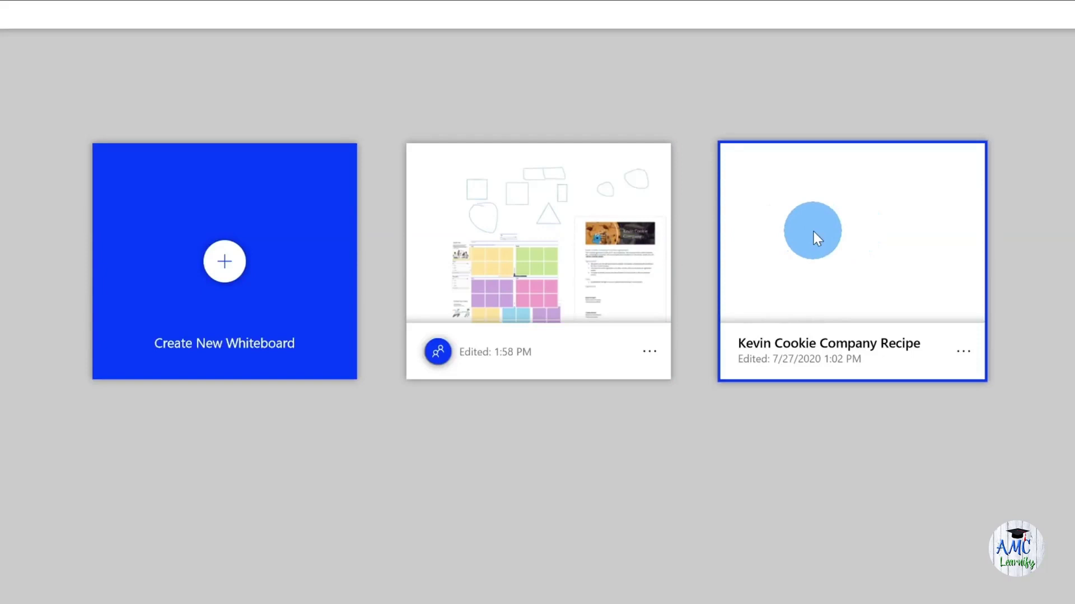
# Open the recipe board's options menu, then dismiss it with Esc
pyautogui.click(968, 355)
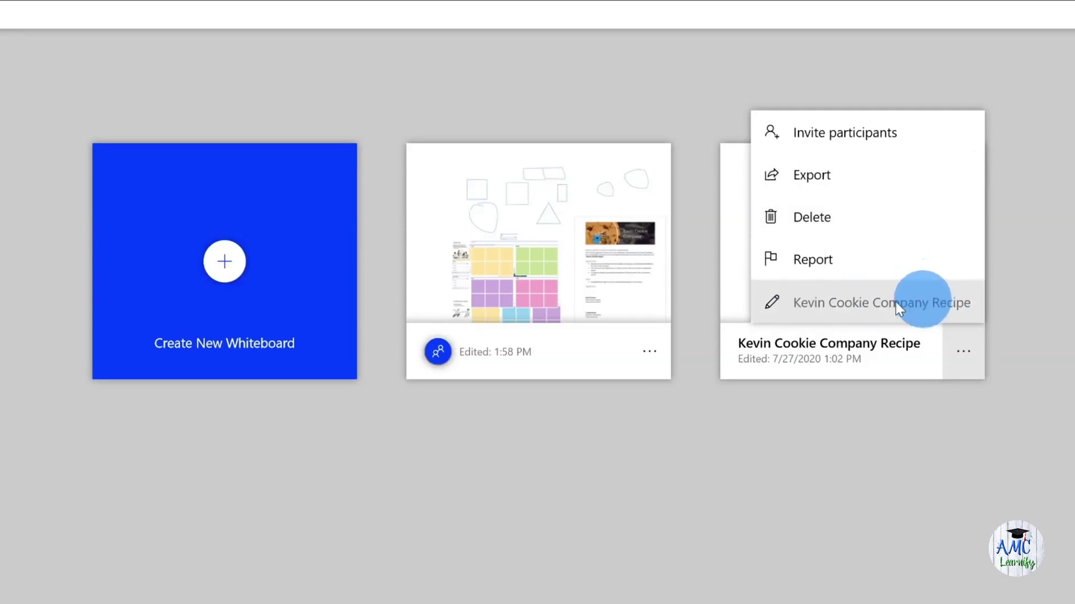
pyautogui.press('Escape')
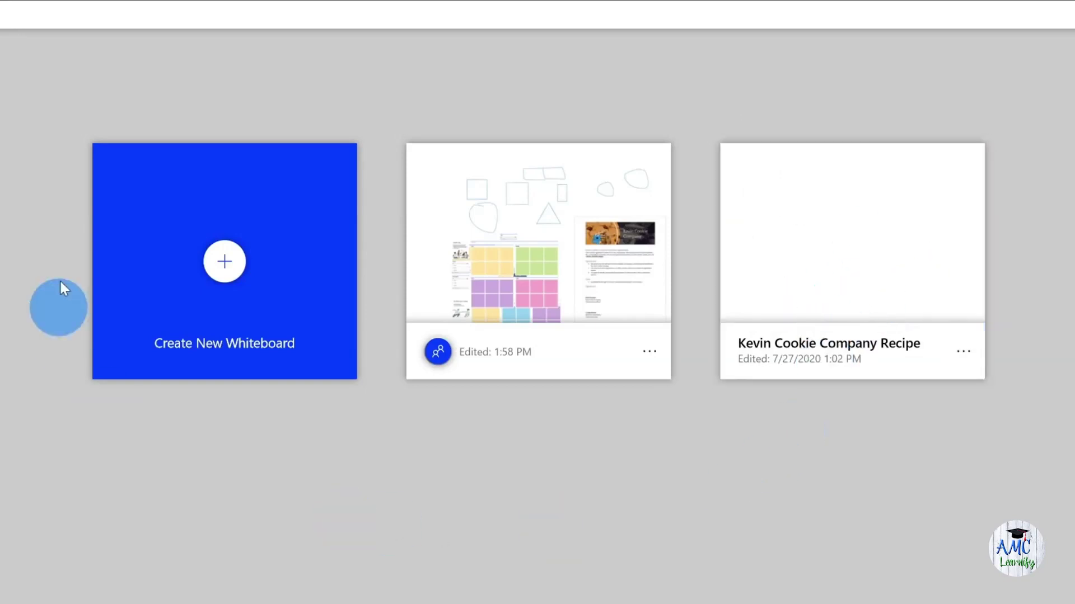
# Create a new blank whiteboard from the gallery
pyautogui.click(225, 262)
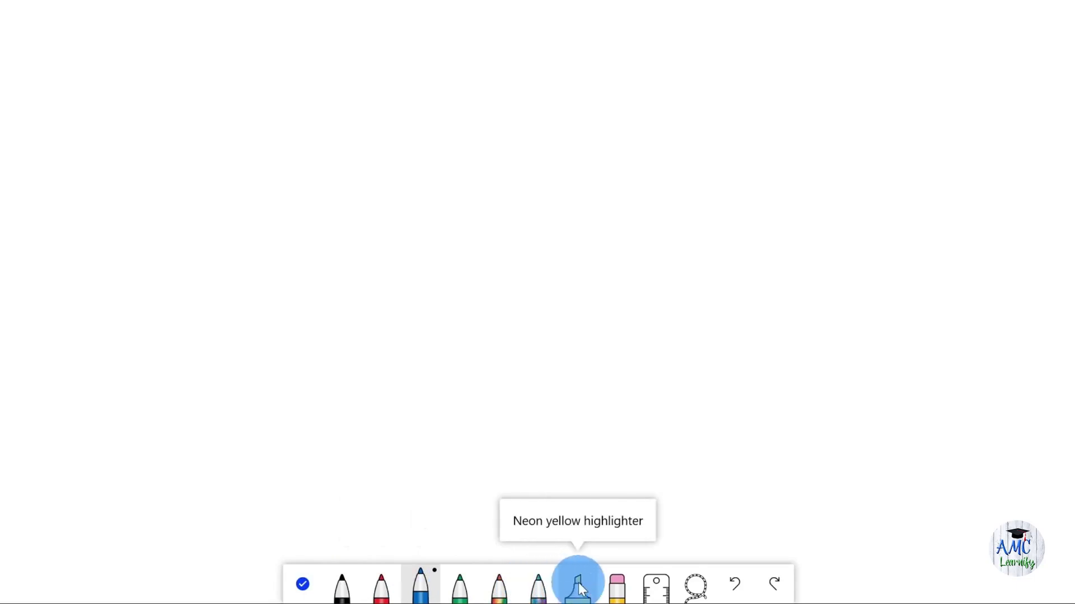
# Rule a black 45° line along the ruler, then move the ruler aside
pyautogui.click(664, 591)
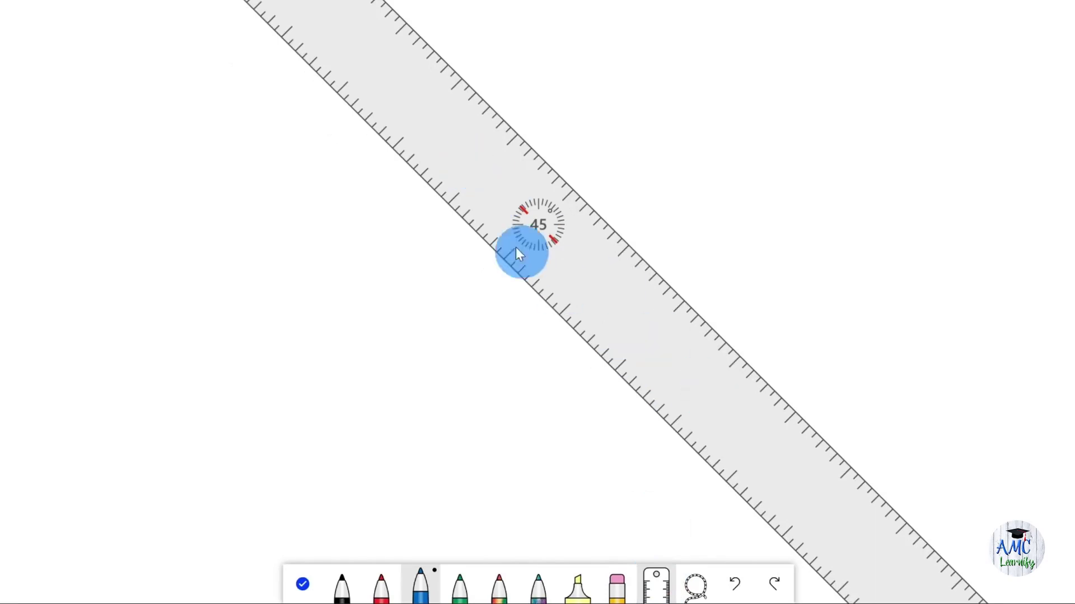
pyautogui.click(342, 584)
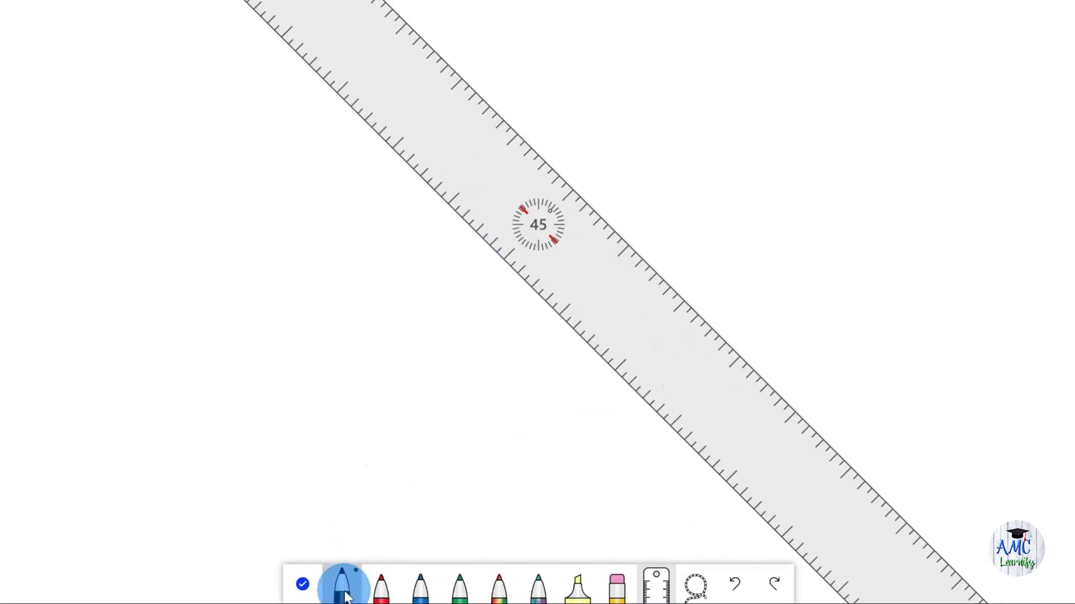
pyautogui.moveTo(439, 54)
pyautogui.mouseDown()
pyautogui.moveTo(520, 144)
pyautogui.moveTo(737, 443)
pyautogui.mouseUp()
pyautogui.moveTo(576, 276)
pyautogui.mouseDown()
pyautogui.moveTo(492, 305)
pyautogui.moveTo(461, 333)
pyautogui.moveTo(556, 305)
pyautogui.moveTo(578, 254)
pyautogui.mouseUp()
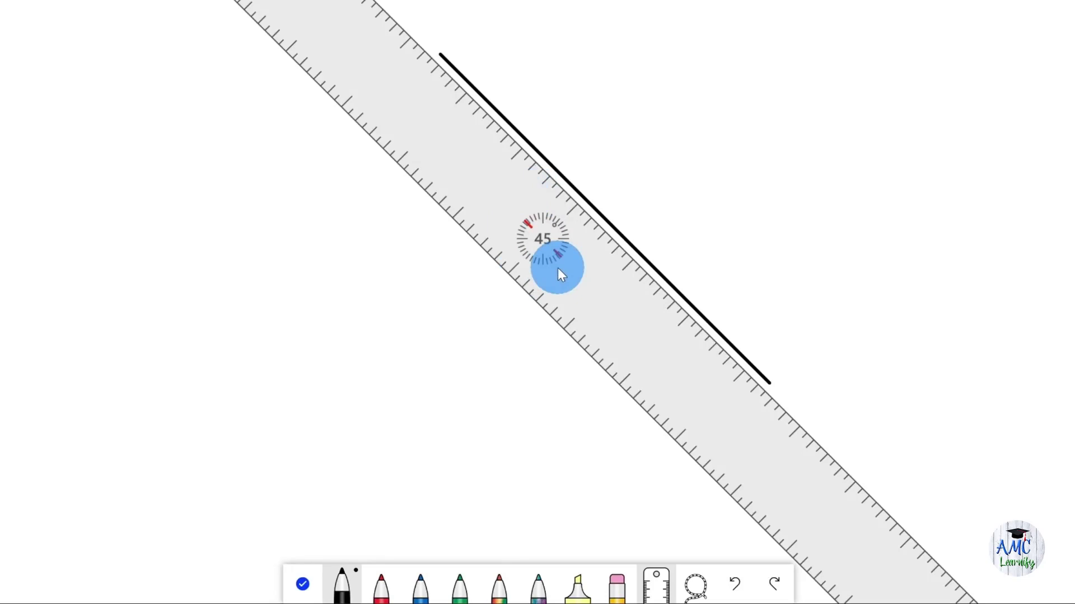
# Rotate the ruler to 0° and lay it level just below the black diagonal line
pyautogui.scroll(6, 549, 261)
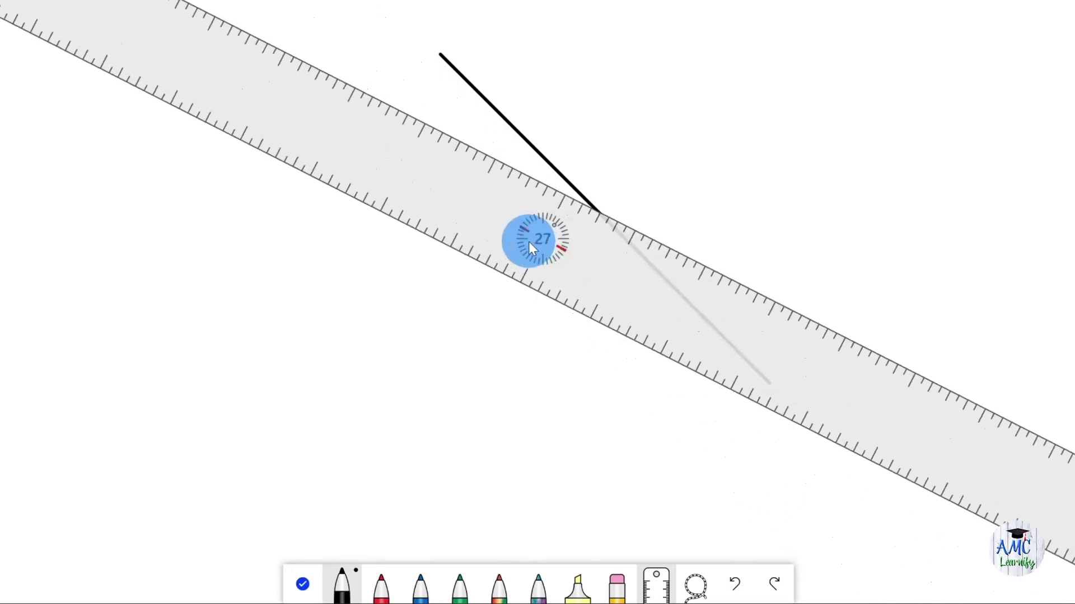
pyautogui.scroll(9, 528, 241)
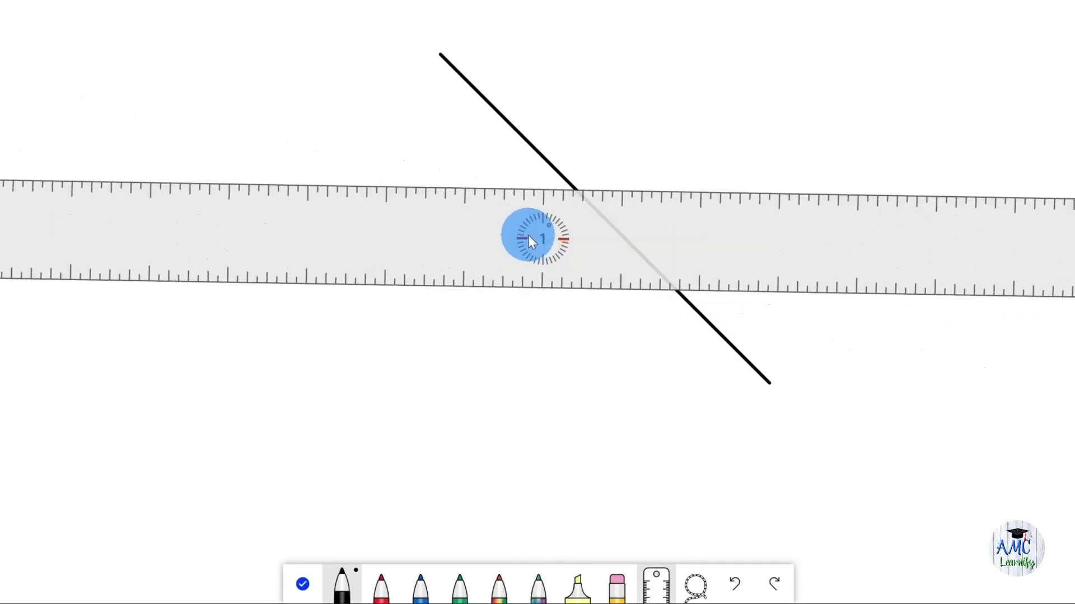
pyautogui.scroll(1, 529, 242)
pyautogui.moveTo(572, 225); pyautogui.dragTo(579, 358)
# Draw a straight red line along the ruler to the black line, then lasso-select both lines
pyautogui.click(378, 585)
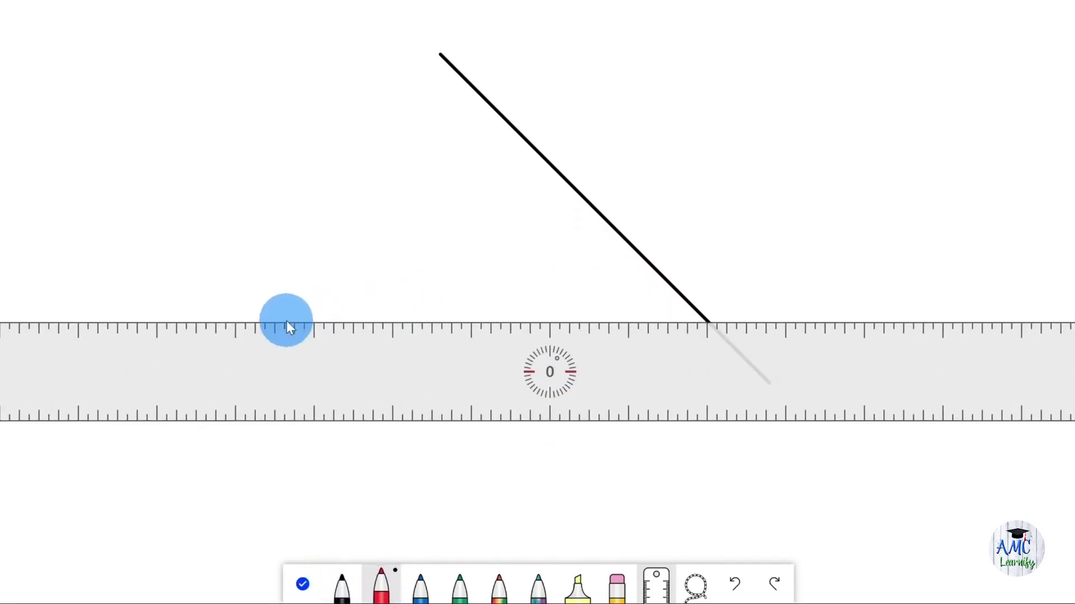
pyautogui.moveTo(286, 322)
pyautogui.mouseDown()
pyautogui.moveTo(700, 331)
pyautogui.moveTo(694, 453)
pyautogui.mouseUp()
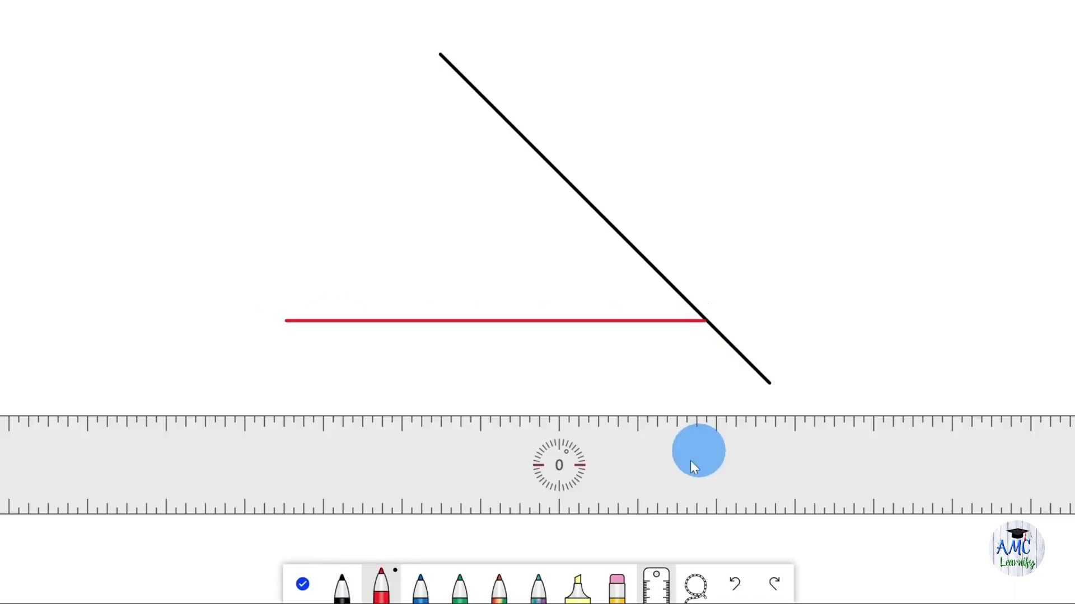
pyautogui.click(695, 585)
pyautogui.moveTo(670, 385)
pyautogui.mouseDown()
pyautogui.moveTo(856, 280)
pyautogui.moveTo(343, 3)
pyautogui.moveTo(206, 5)
pyautogui.moveTo(799, 388)
pyautogui.moveTo(838, 427)
pyautogui.mouseUp()
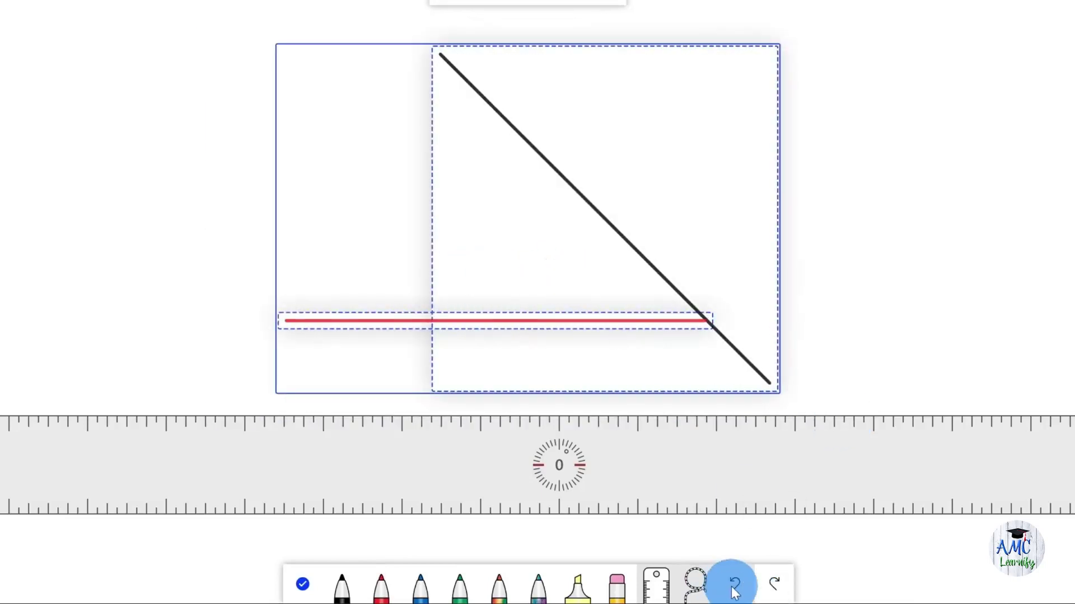
# Add a 'Yay!' text box and move it up and right of the black line
pyautogui.click(303, 584)
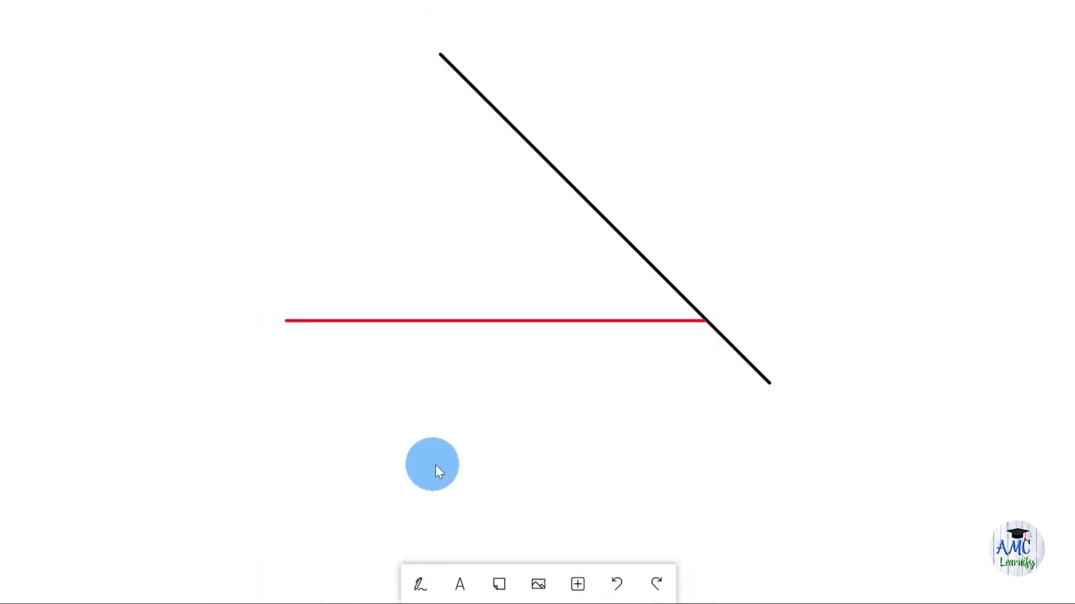
pyautogui.click(462, 576)
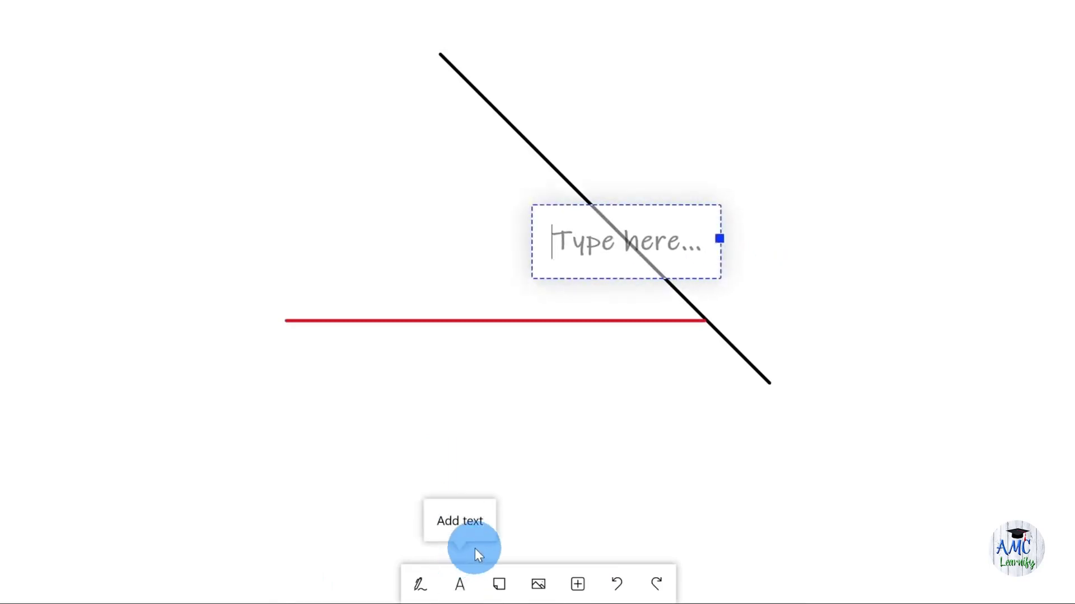
pyautogui.write('Yay!')
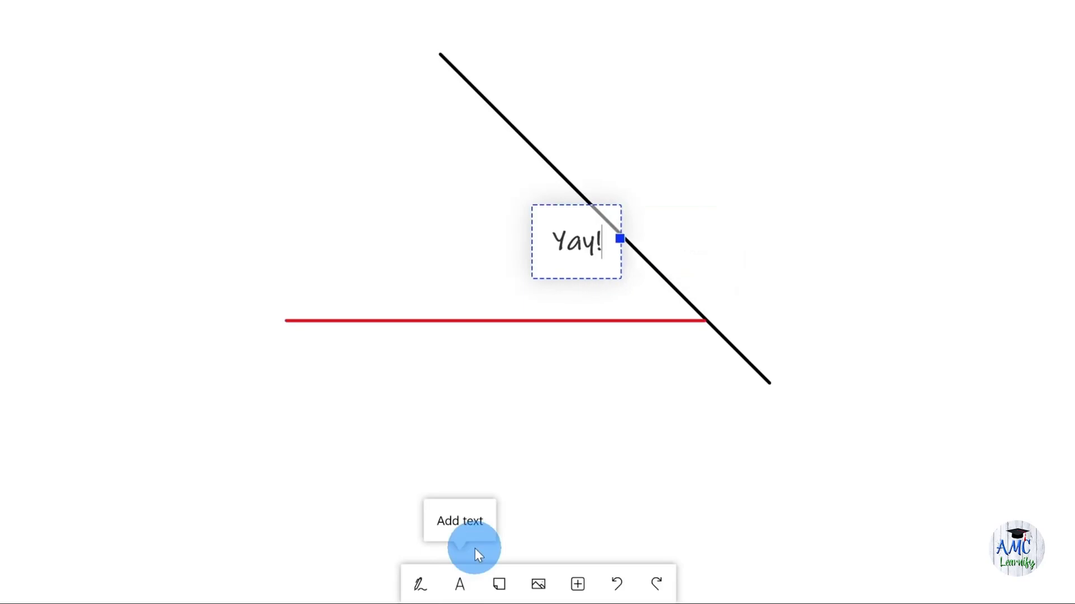
pyautogui.moveTo(559, 251); pyautogui.dragTo(697, 125)
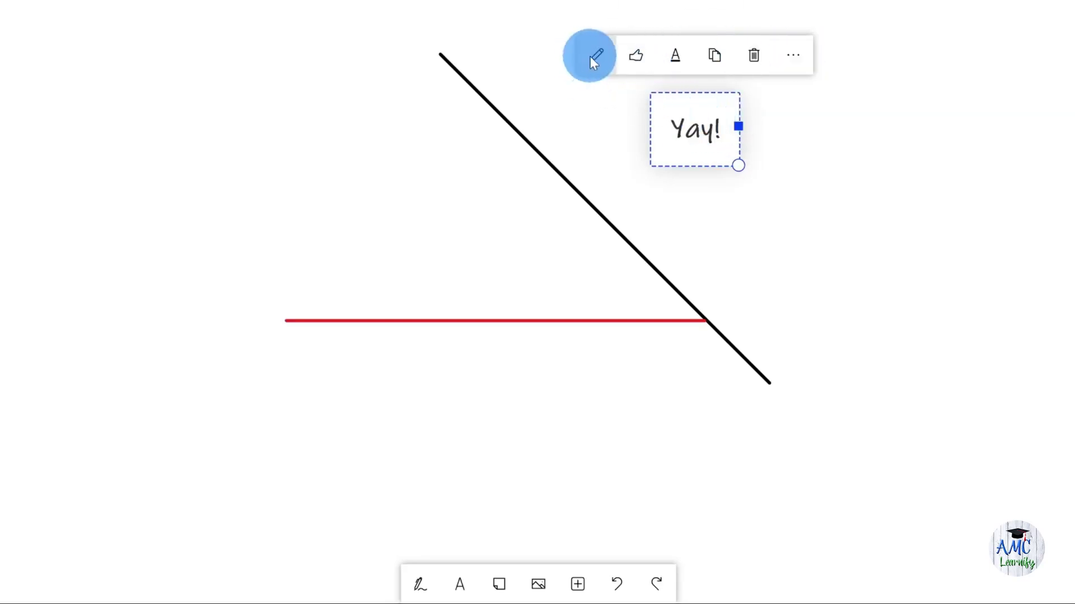
# Give the Yay! text one thumbs-up reaction, leaving its colour unchanged, and view its more actions
pyautogui.click(643, 60)
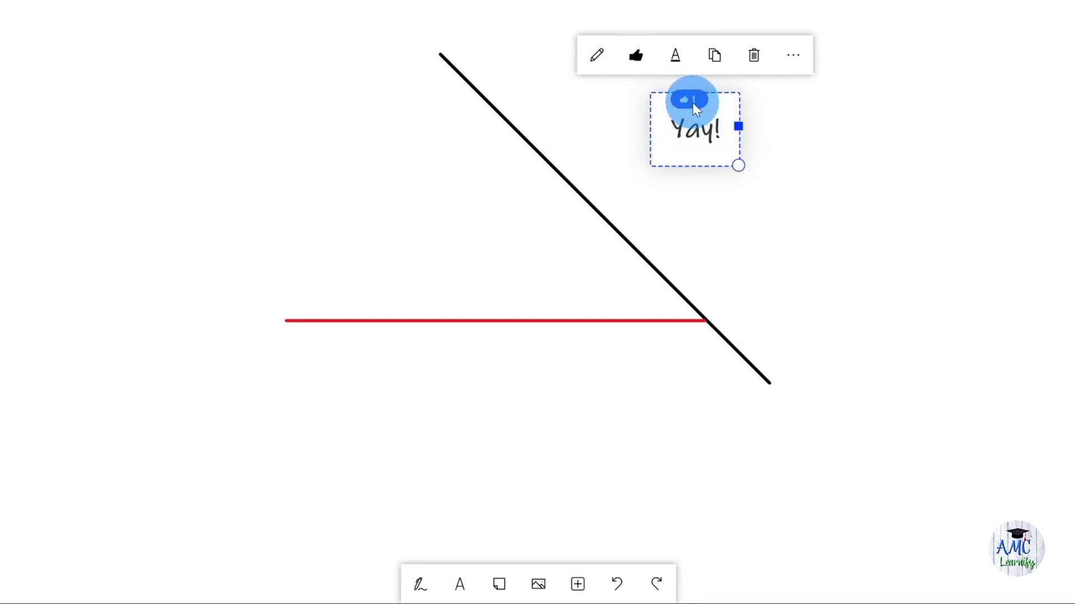
pyautogui.click(677, 58)
pyautogui.click(680, 59)
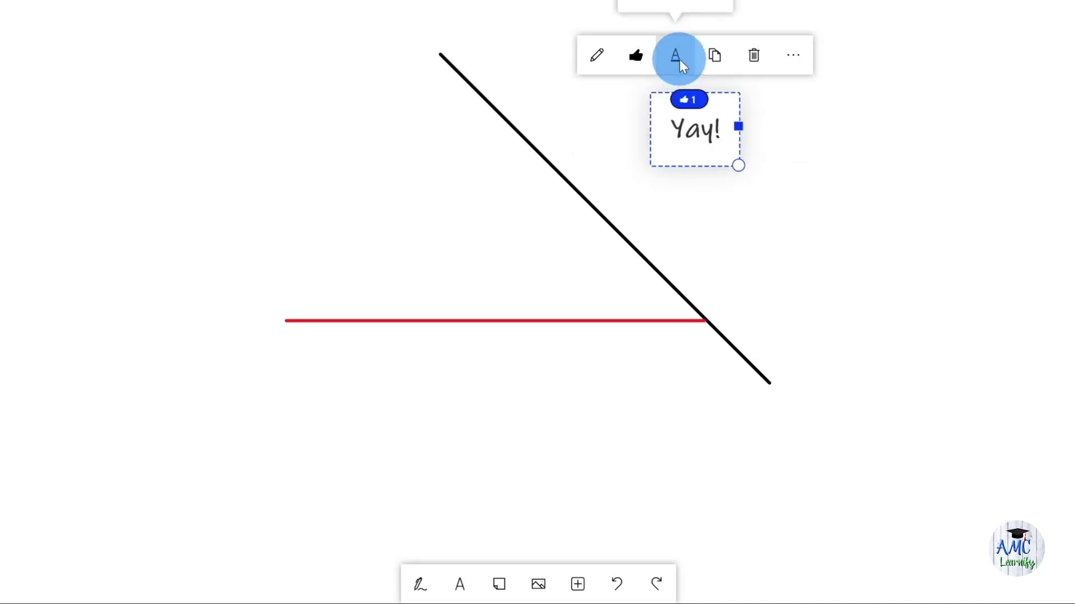
pyautogui.click(789, 57)
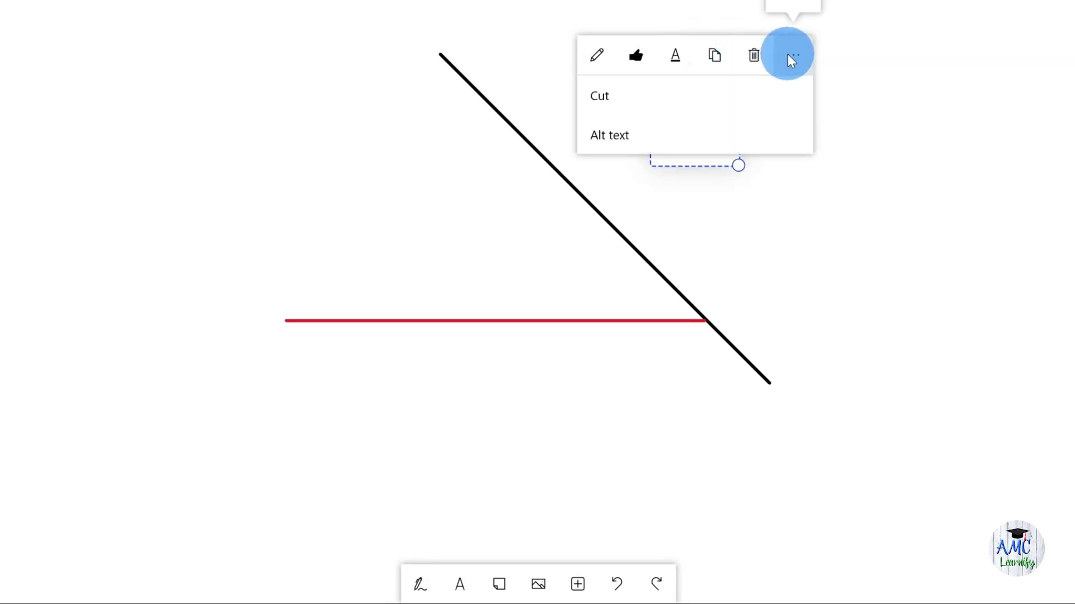
# Add a 'Sample note!' sticky note at the upper left, keeping its yellow colour
pyautogui.click(854, 56)
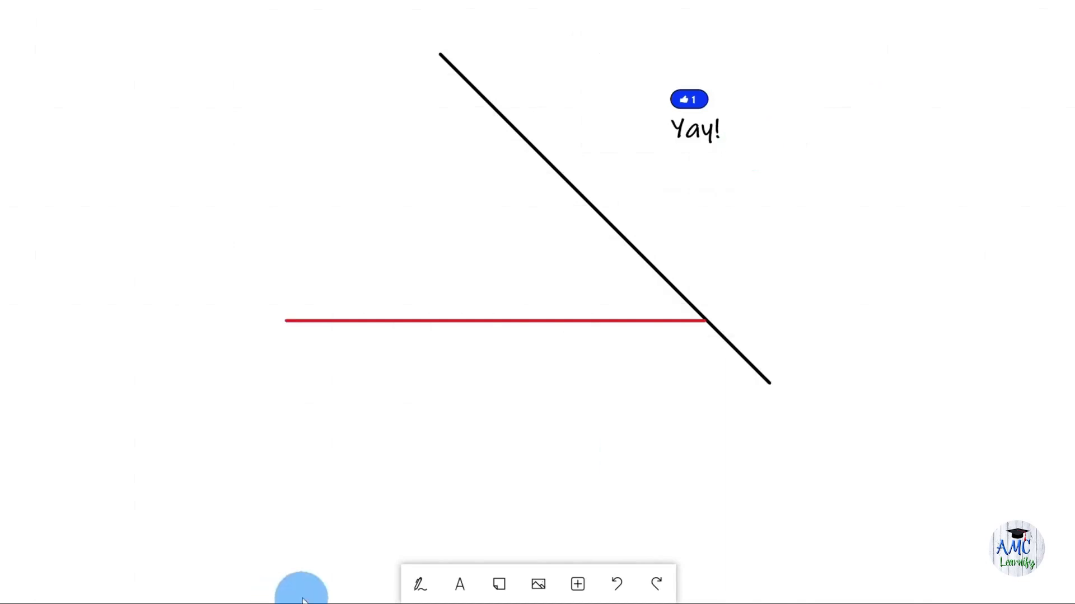
pyautogui.click(499, 585)
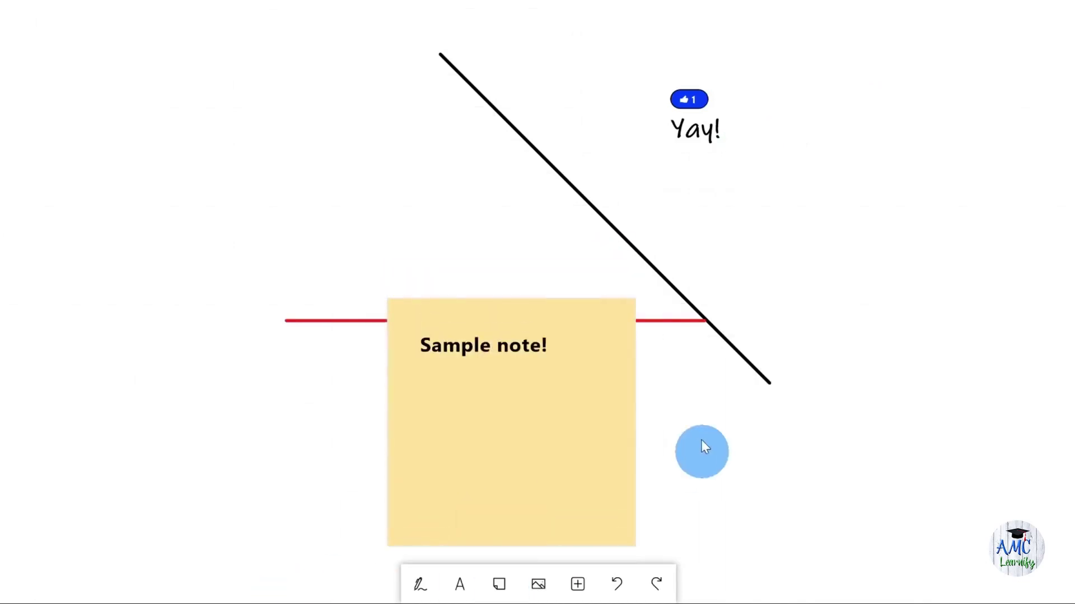
pyautogui.moveTo(562, 427); pyautogui.dragTo(293, 133)
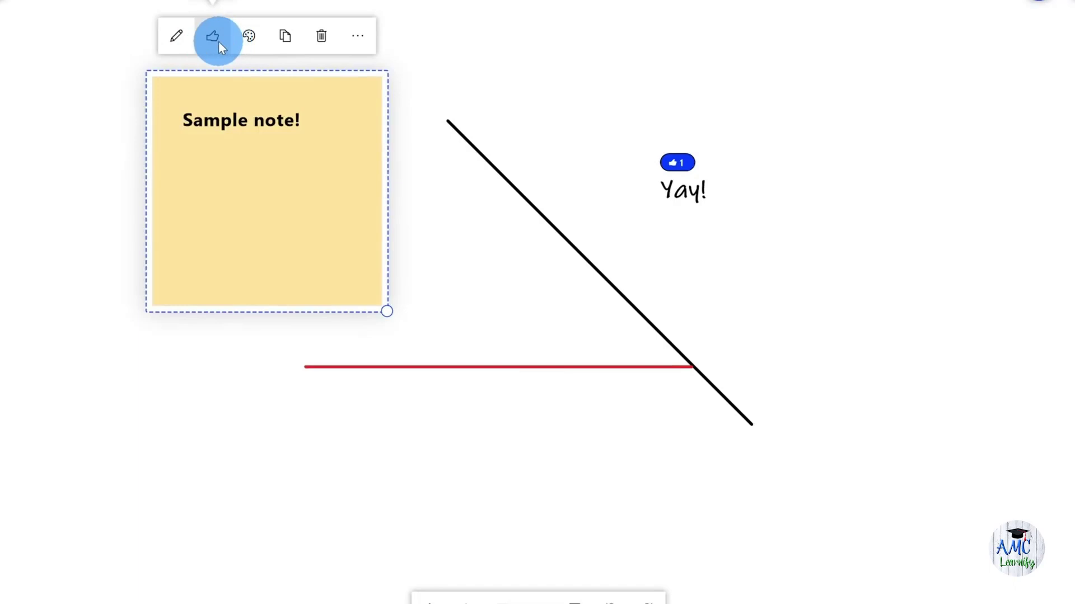
pyautogui.click(250, 40)
pyautogui.click(441, 240)
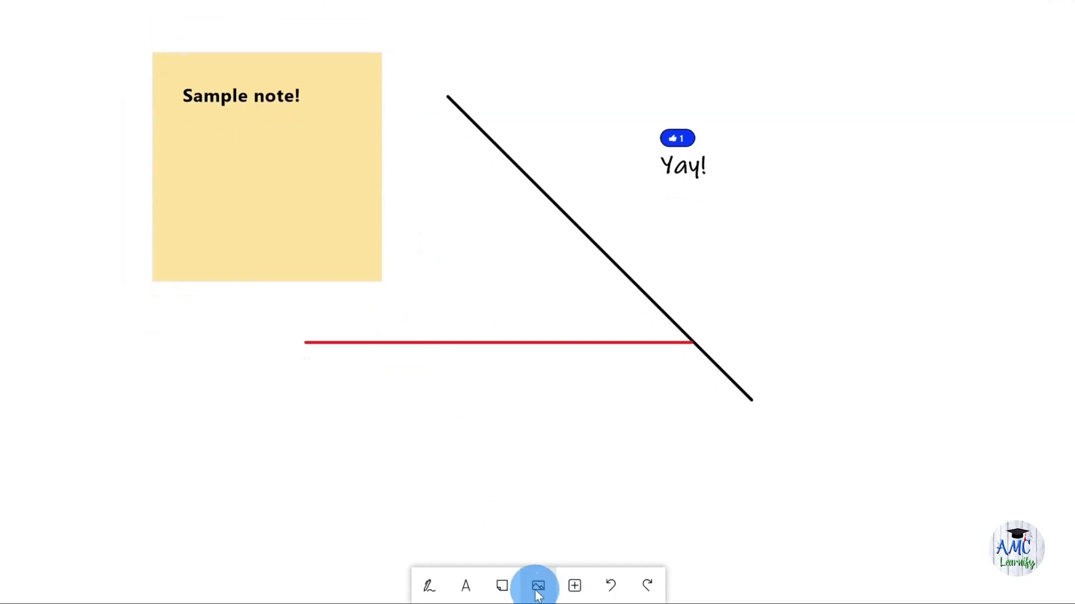
# Insert a library photo of a man right of Yay!, trying Ink grab then undoing it
pyautogui.click(537, 588)
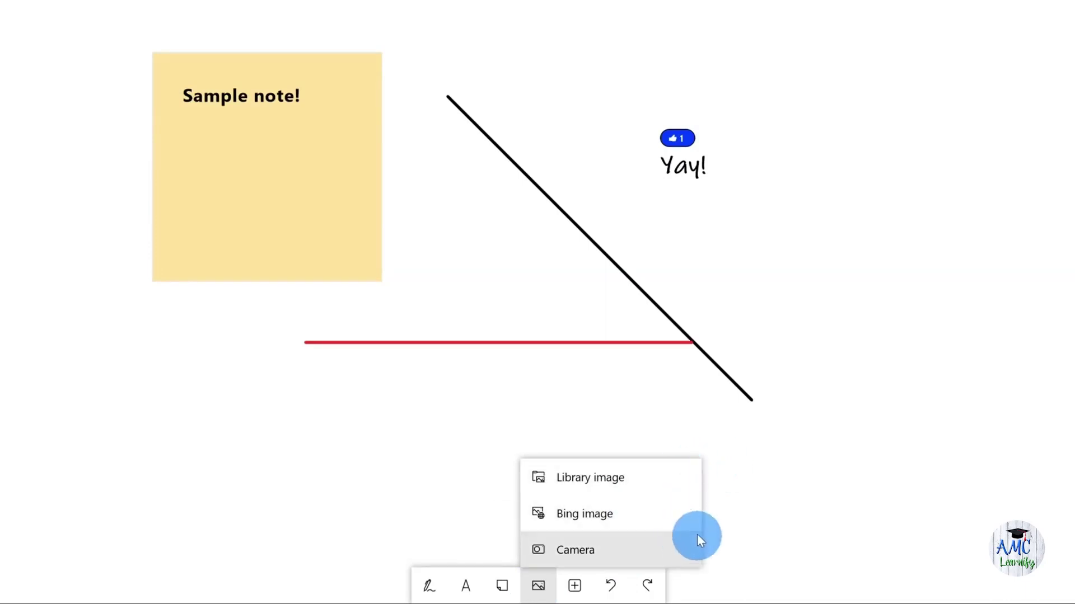
pyautogui.click(683, 479)
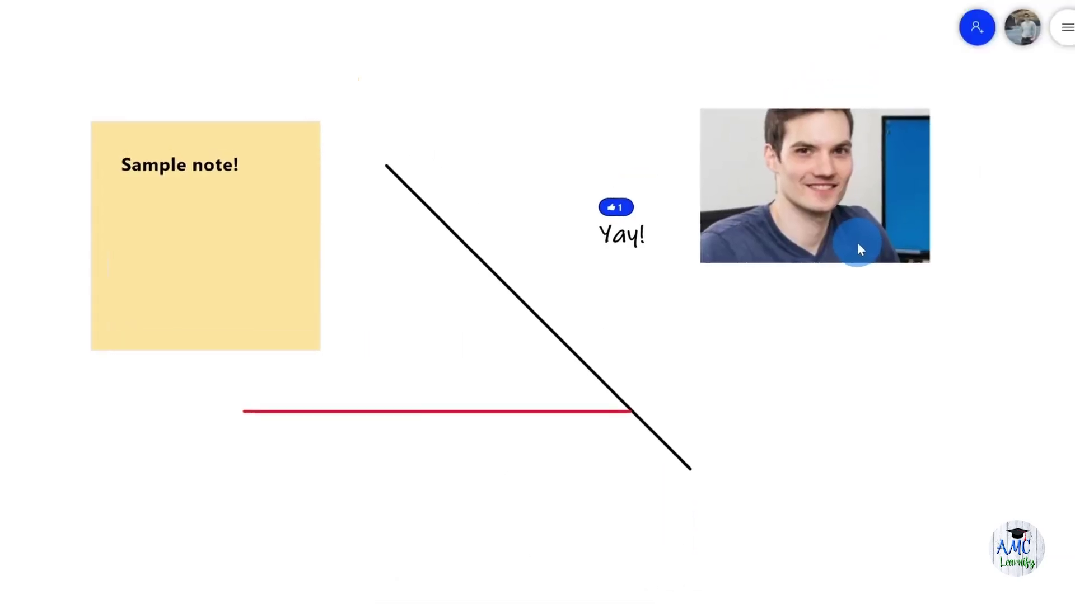
pyautogui.click(867, 130)
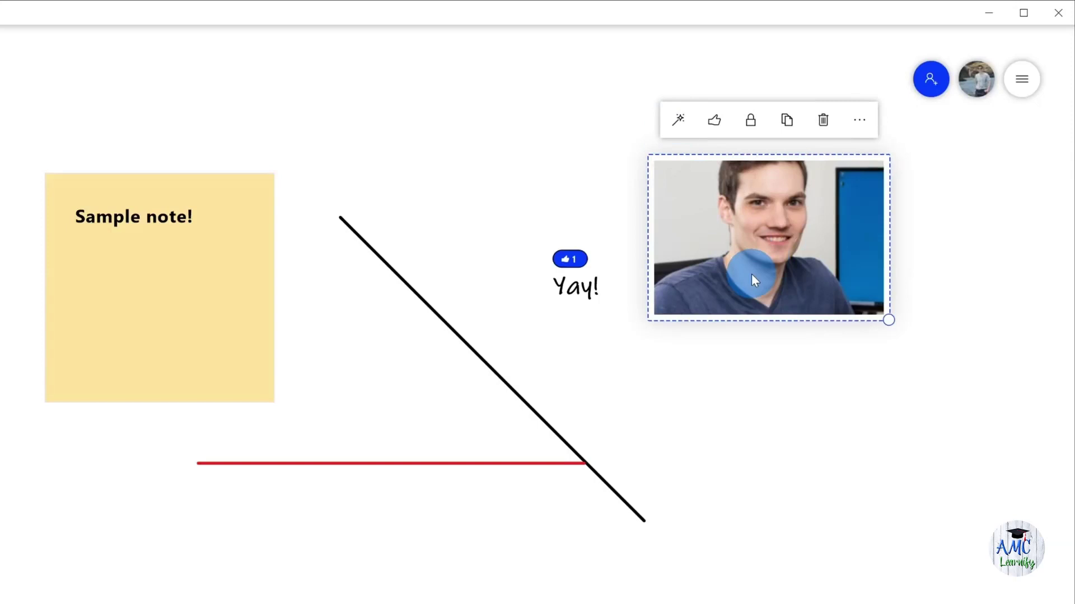
pyautogui.click(681, 120)
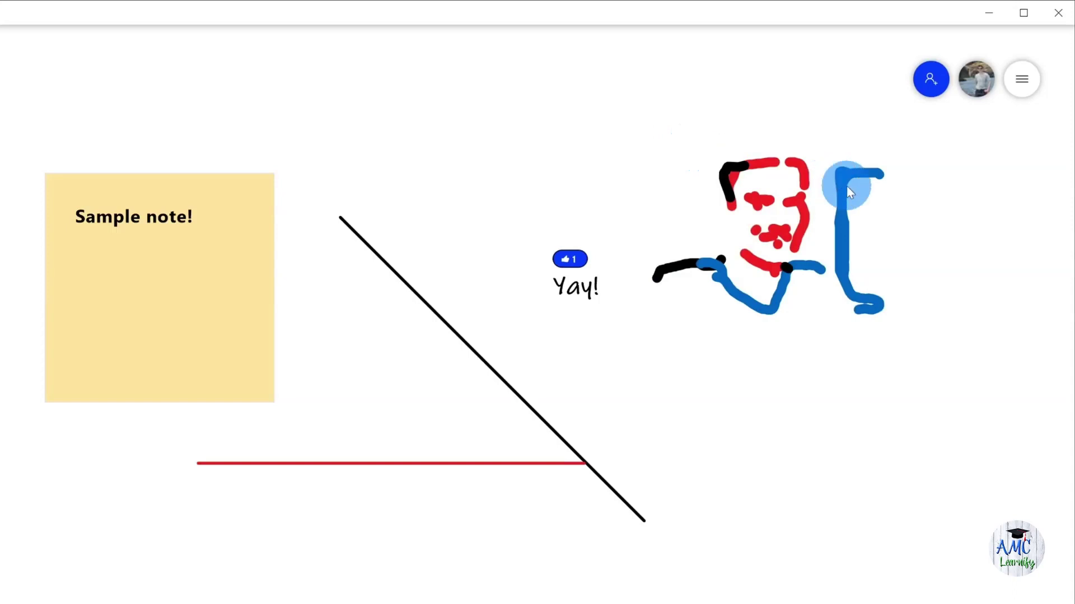
pyautogui.hotkey('ctrl', 'z')
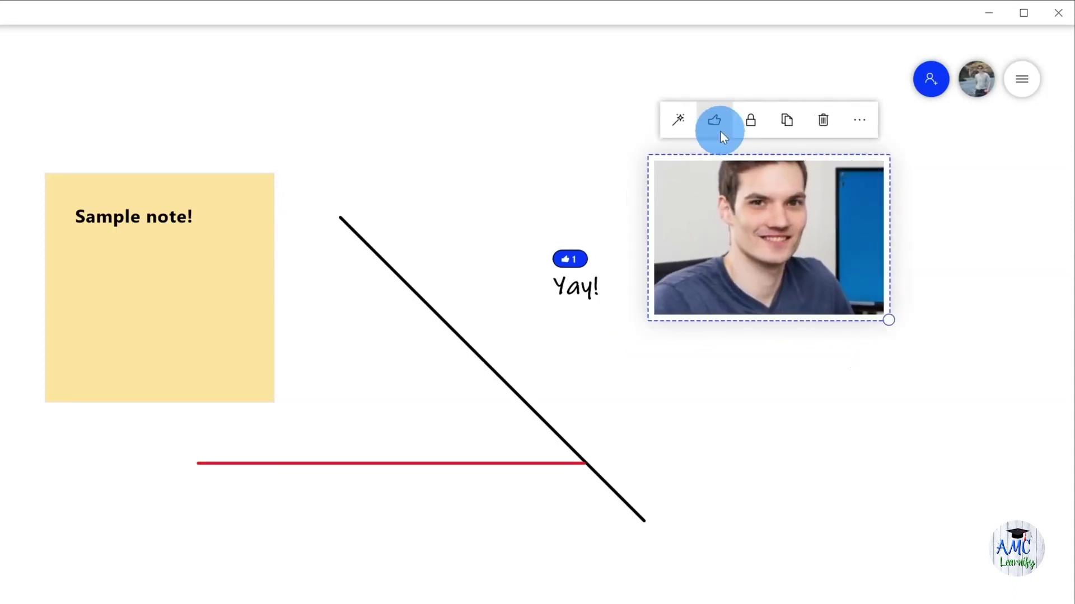
# Lock the photo in place, confirm it won't move, and nudge the Sample note! sticky note
pyautogui.click(751, 121)
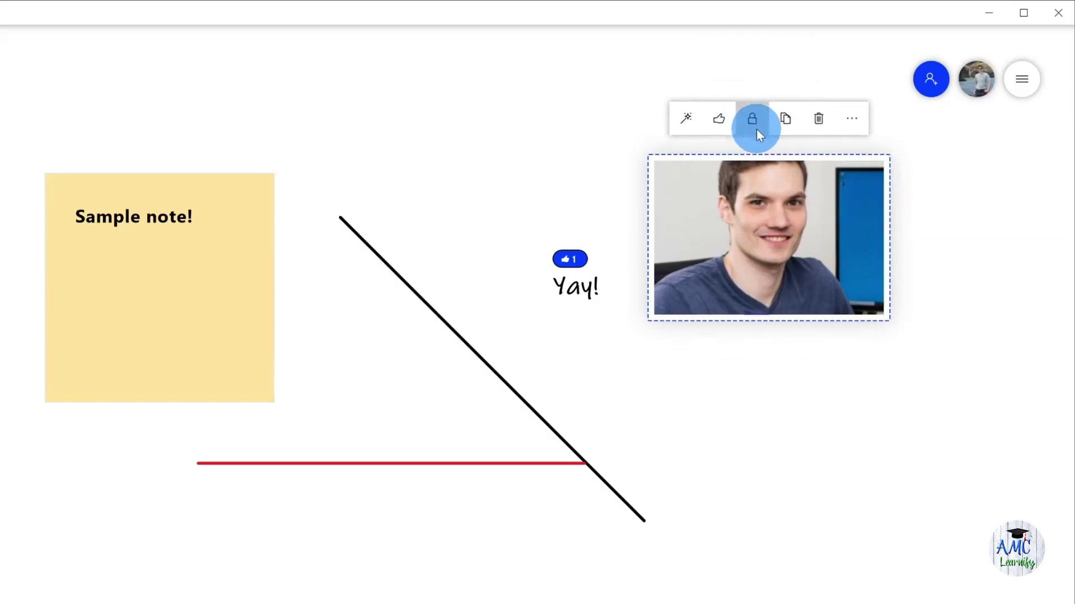
pyautogui.moveTo(780, 210); pyautogui.dragTo(782, 257)
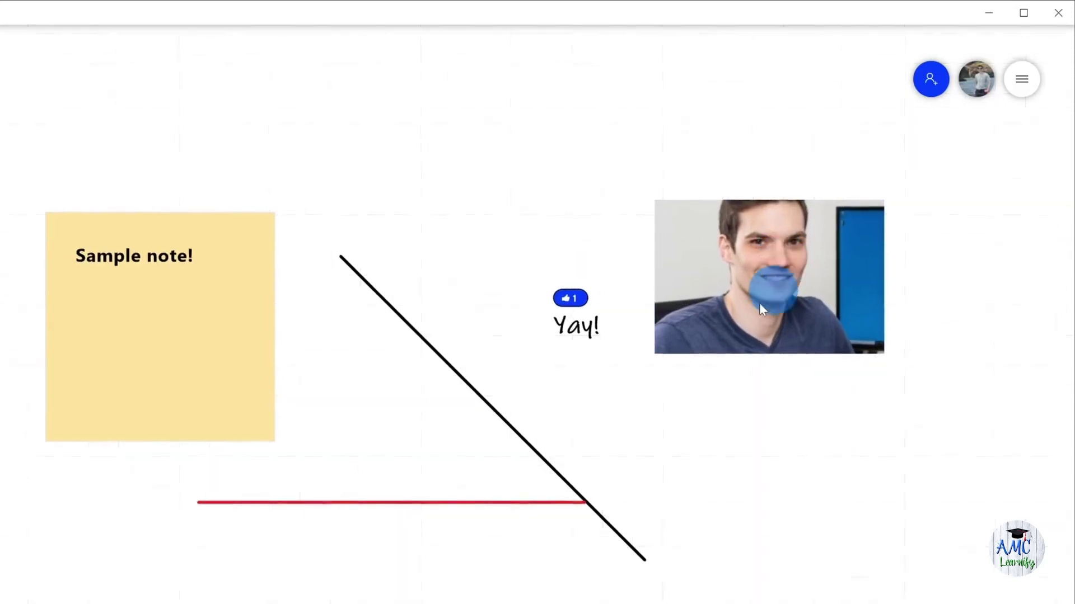
pyautogui.moveTo(201, 327); pyautogui.dragTo(175, 357)
# Unlock the photo and place it just left of the Sample note! sticky note
pyautogui.click(760, 268)
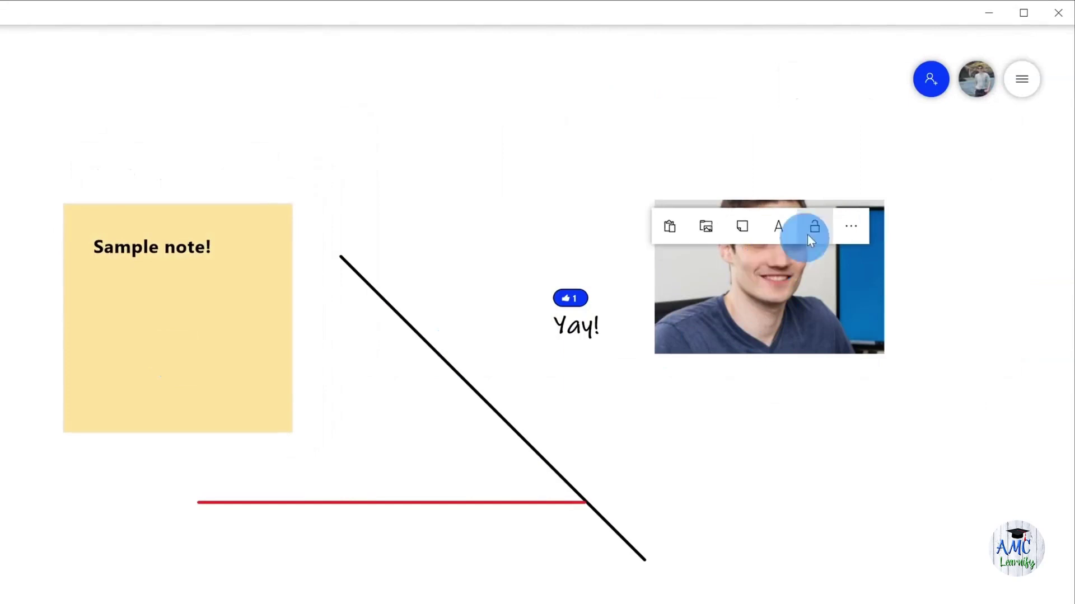
pyautogui.click(814, 227)
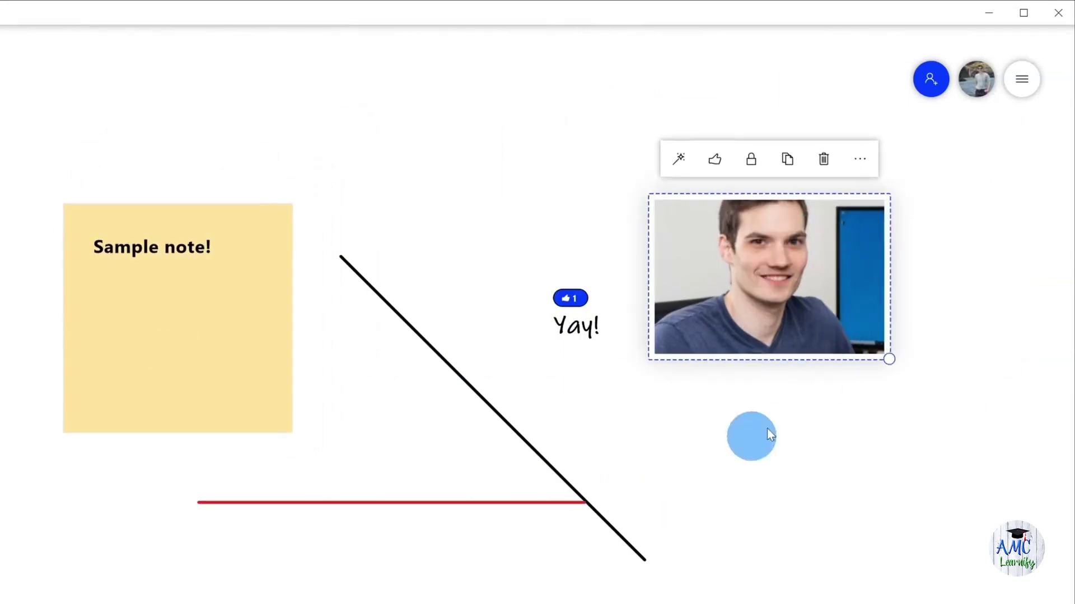
pyautogui.moveTo(771, 226); pyautogui.dragTo(20, 279)
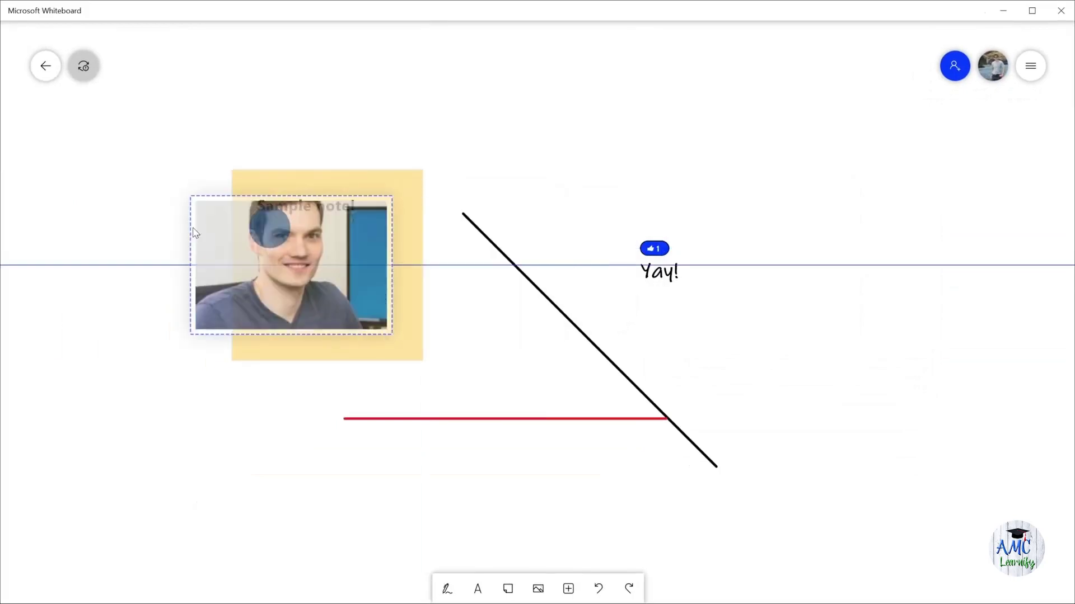
pyautogui.moveTo(195, 233); pyautogui.dragTo(107, 199)
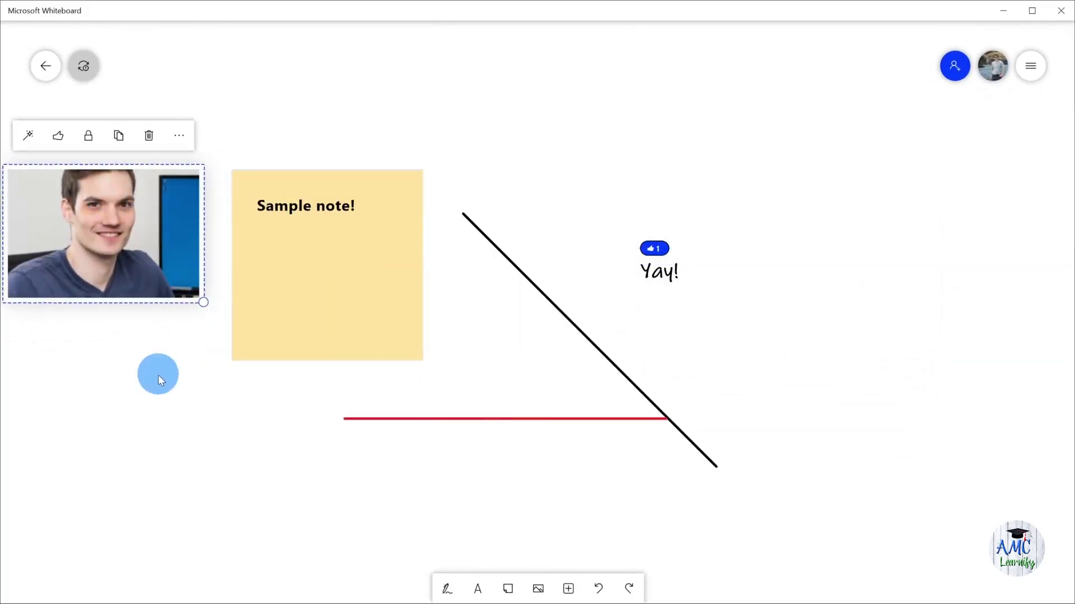
pyautogui.moveTo(158, 375); pyautogui.dragTo(451, 375)
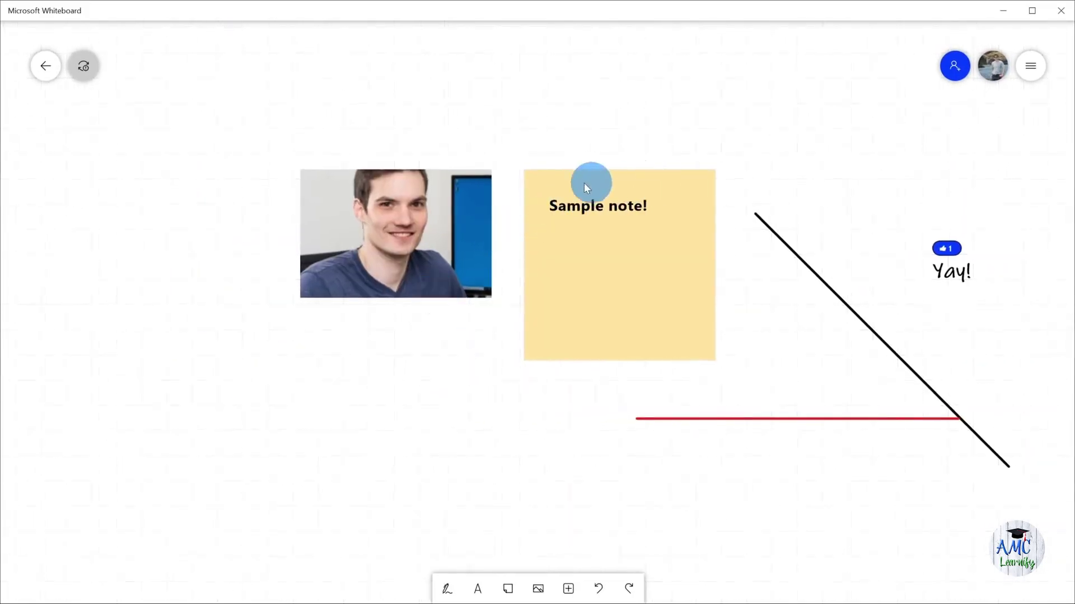
pyautogui.moveTo(396, 229); pyautogui.dragTo(363, 233)
pyautogui.click(378, 421)
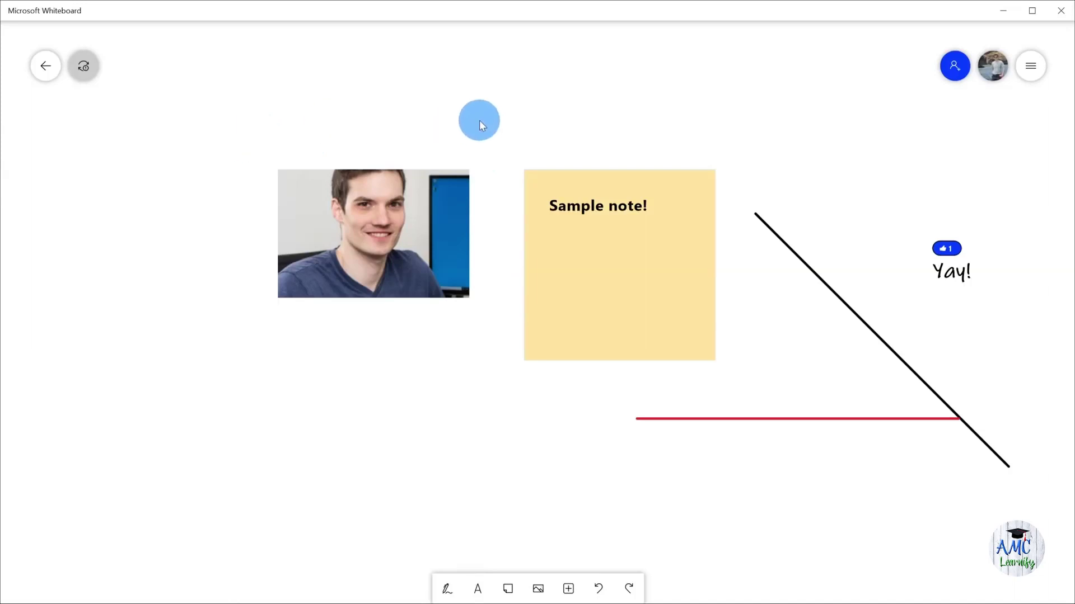
# Insert a Note grid of three blank notes below the photo
pyautogui.click(415, 125)
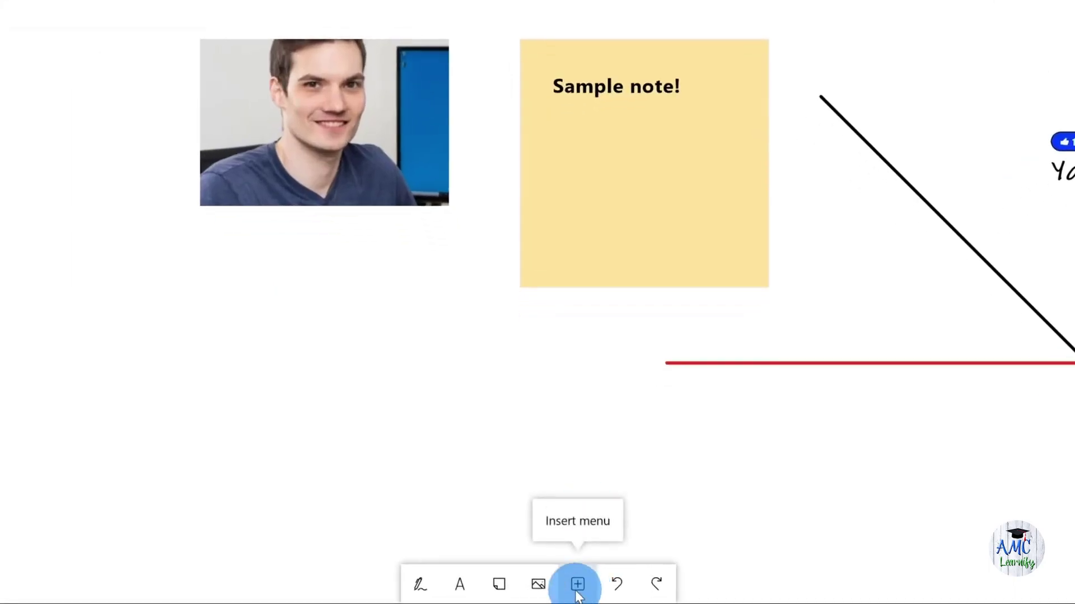
pyautogui.click(578, 588)
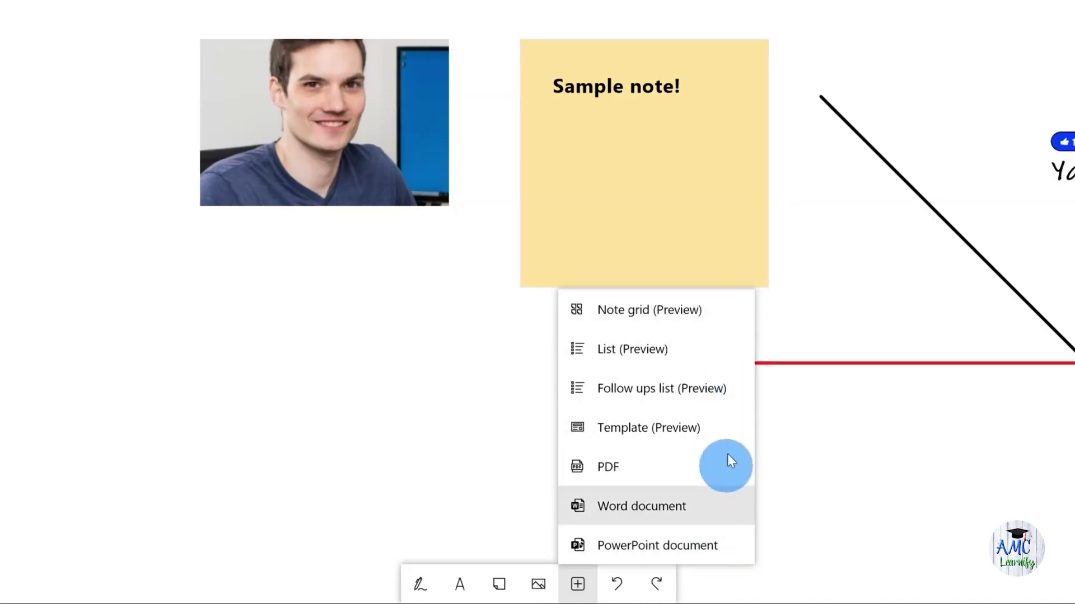
pyautogui.click(721, 318)
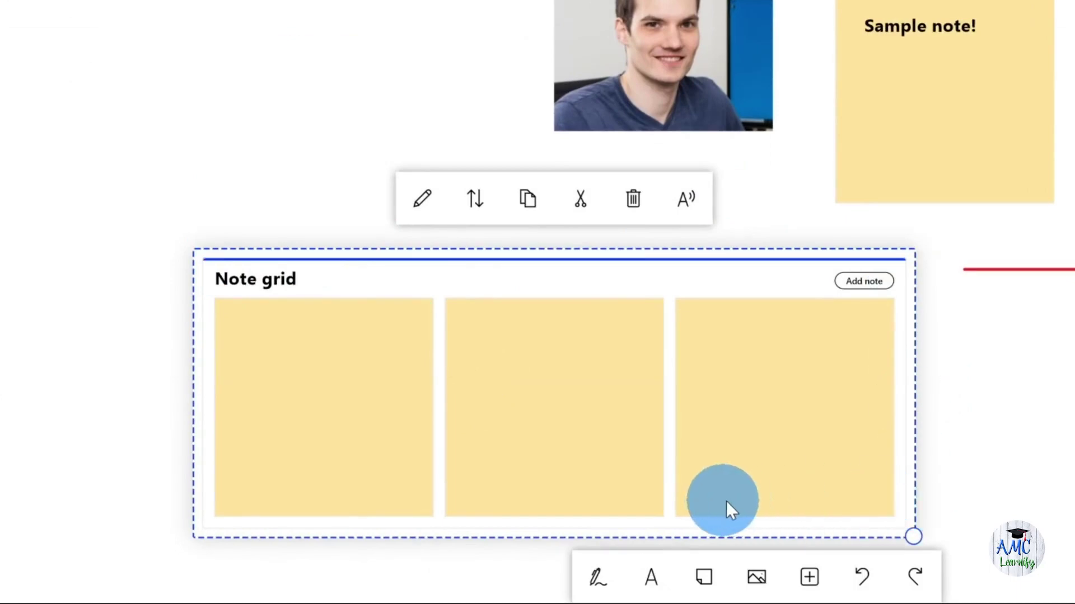
# Insert an empty List (Task, Likes) and an empty Follow Ups list (Task, Assigned To, Likes)
pyautogui.click(809, 576)
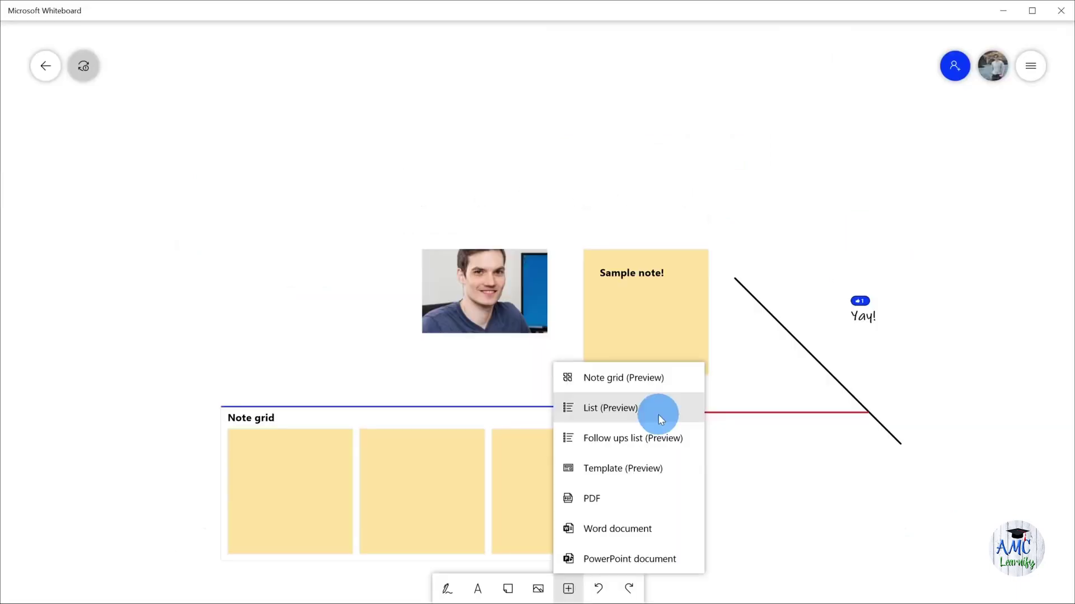
pyautogui.click(658, 415)
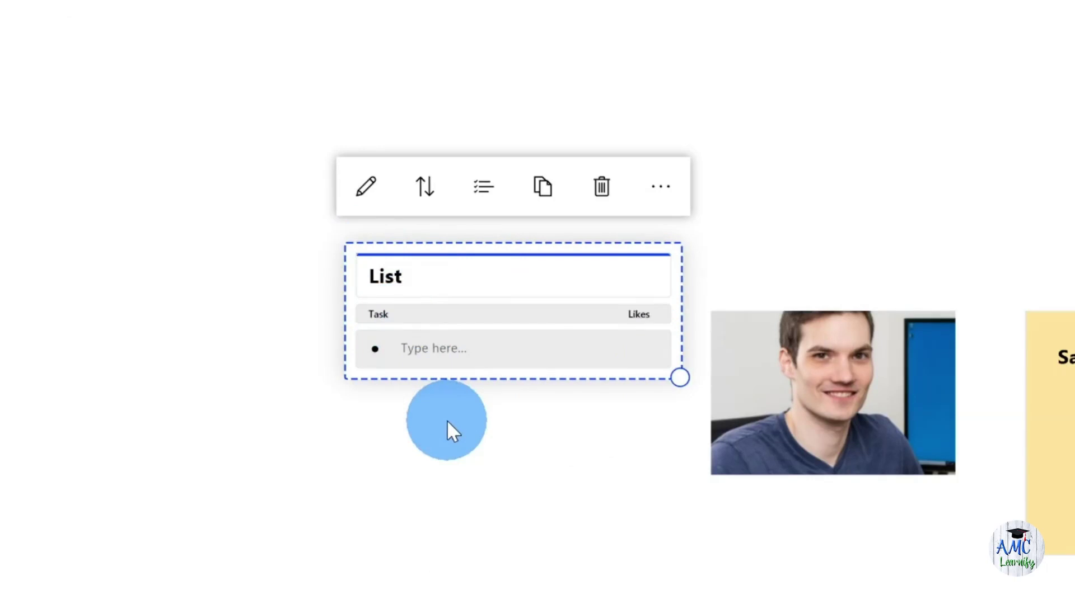
pyautogui.click(568, 589)
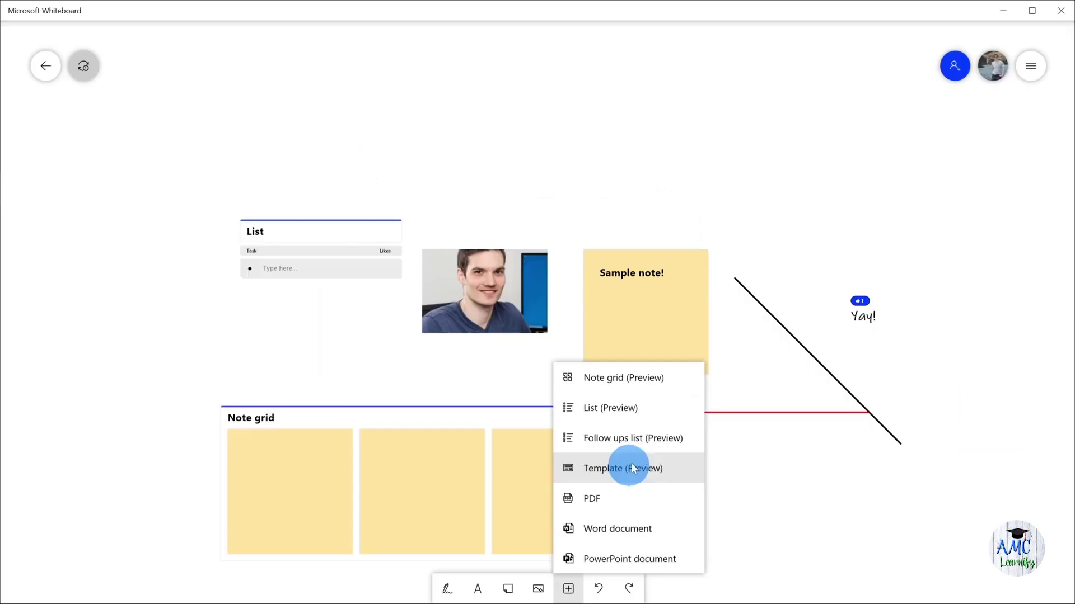
pyautogui.click(658, 440)
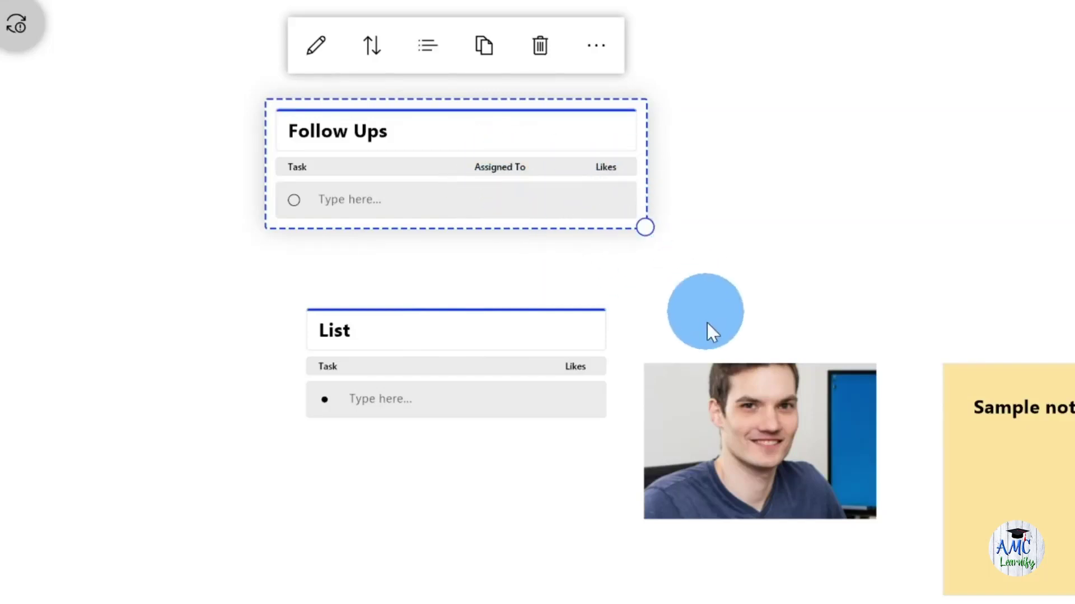
# Insert the Persona Builder template from the Templates gallery
pyautogui.click(571, 591)
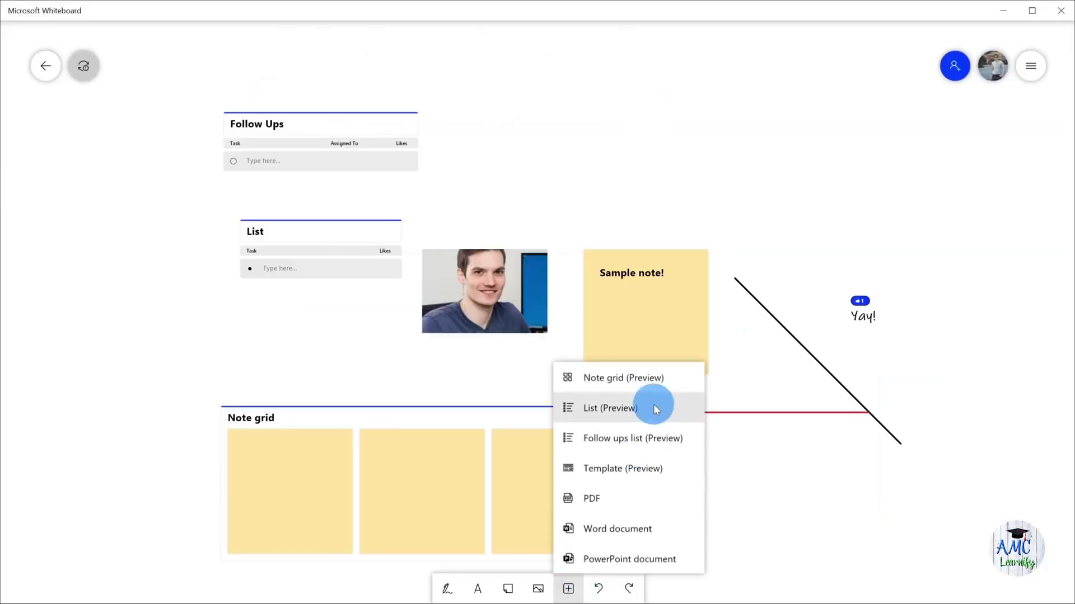
pyautogui.click(683, 474)
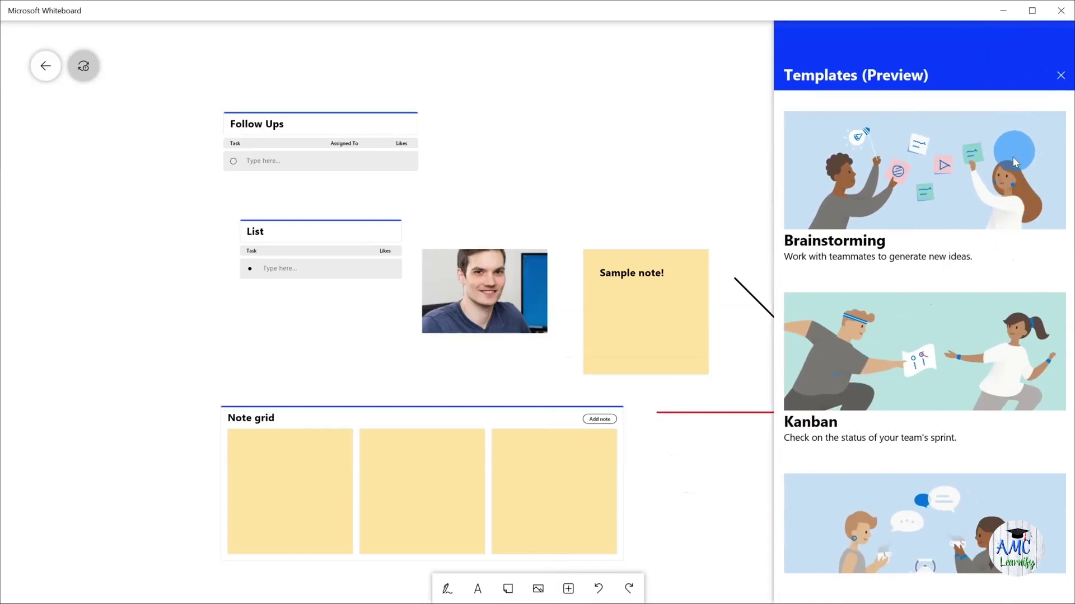
pyautogui.scroll(-3, 940, 234)
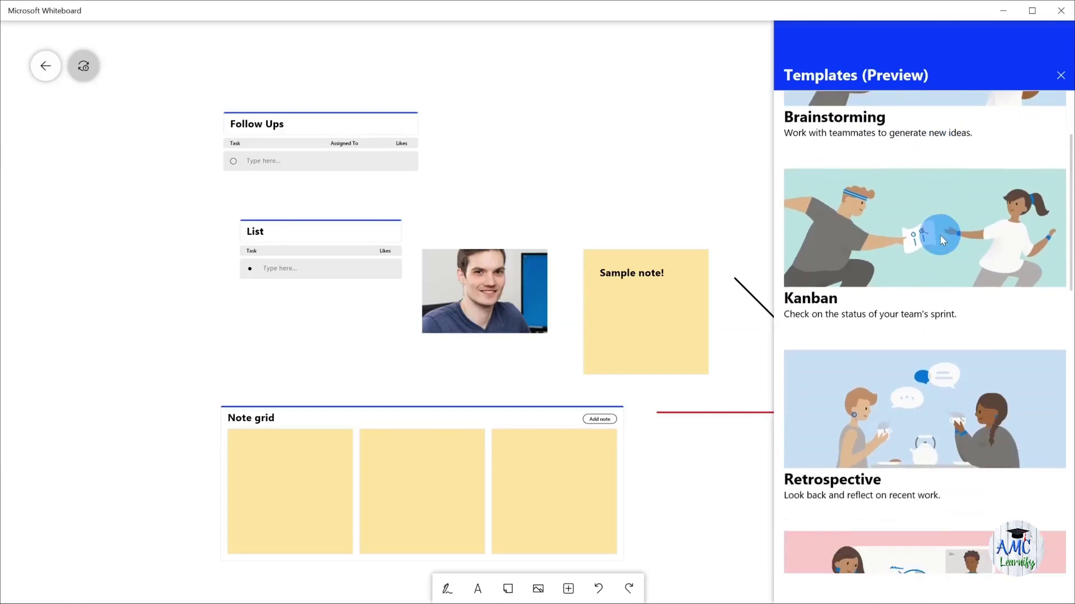
pyautogui.scroll(-9, 939, 234)
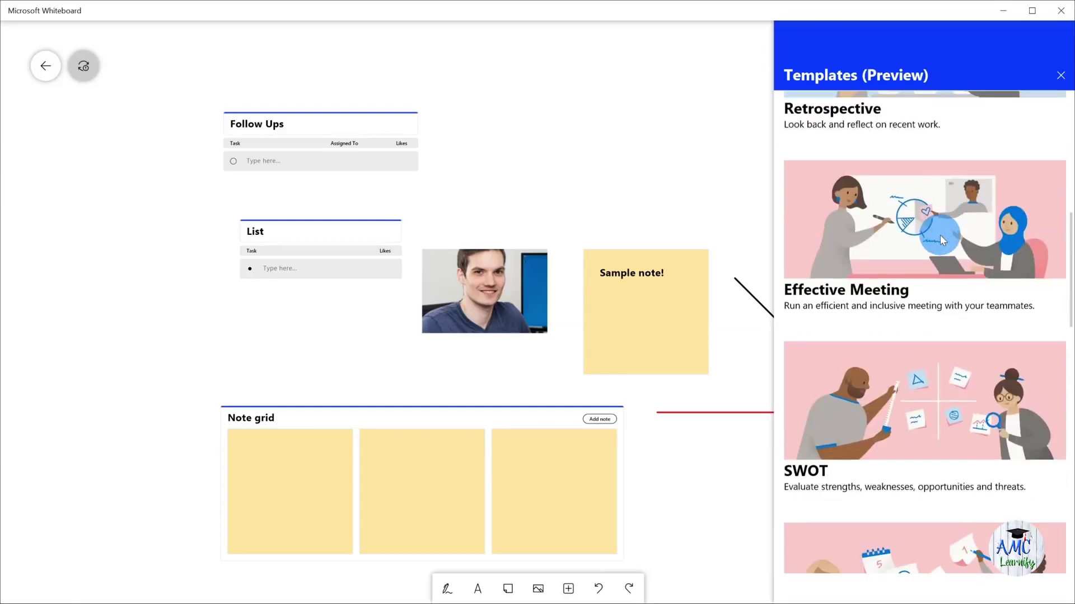
pyautogui.scroll(-5, 939, 234)
pyautogui.scroll(-3, 965, 415)
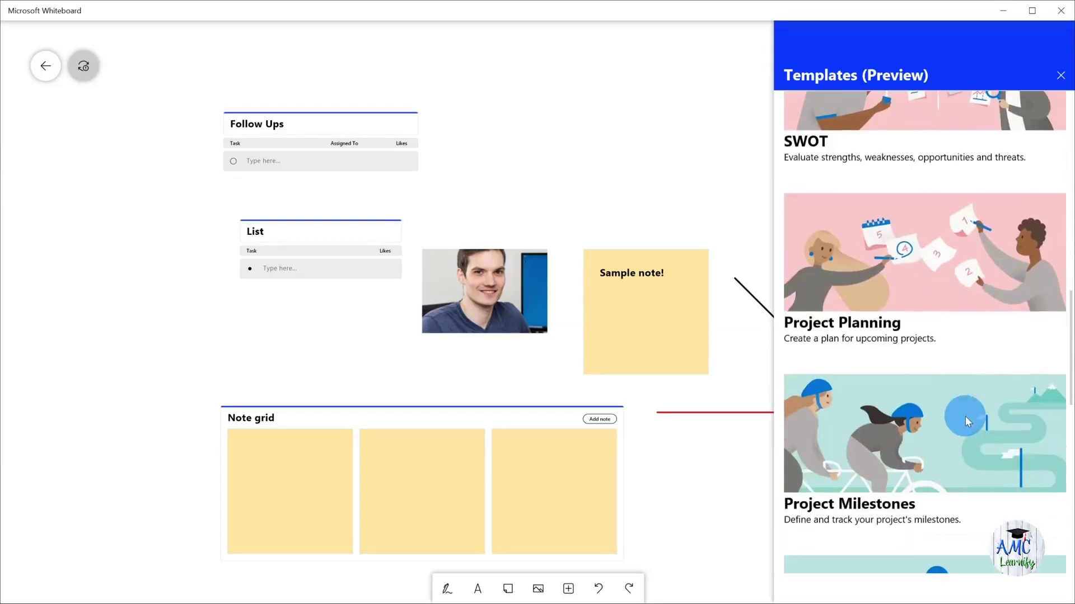
pyautogui.scroll(-15, 965, 416)
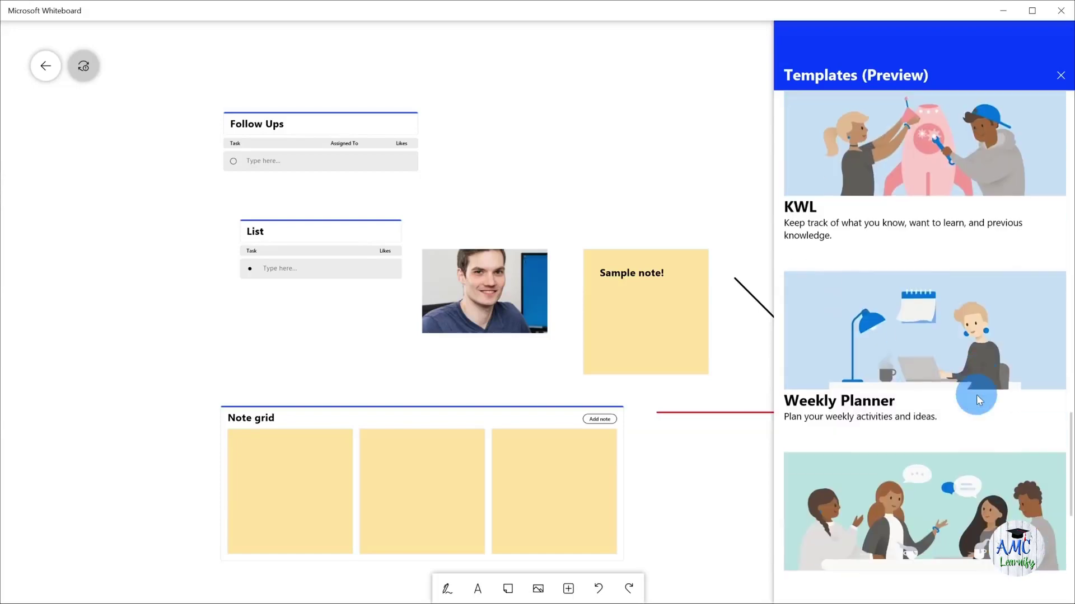
pyautogui.scroll(-5, 976, 397)
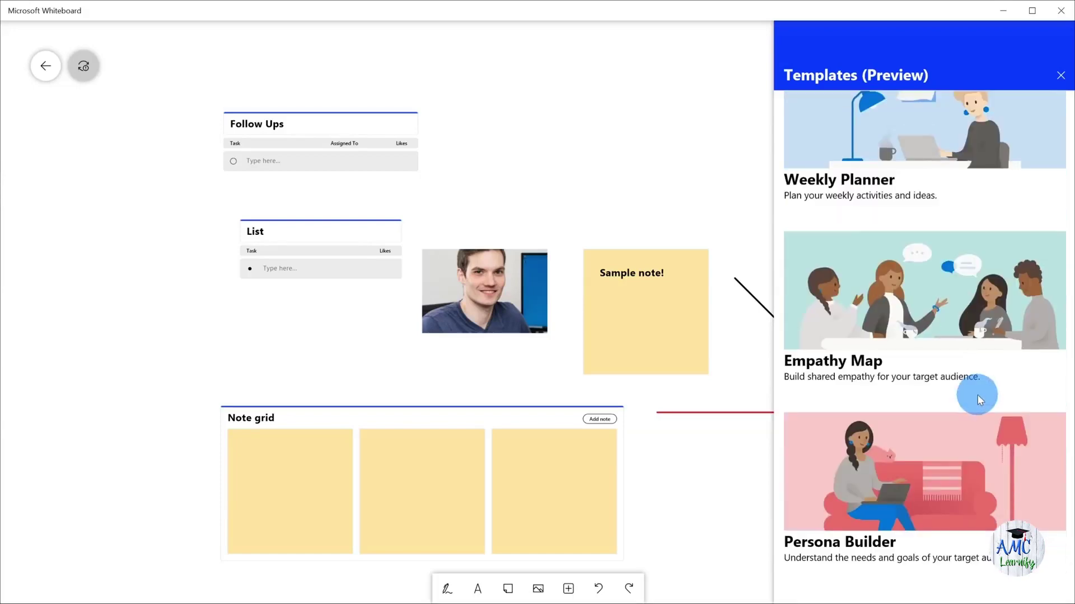
pyautogui.click(927, 489)
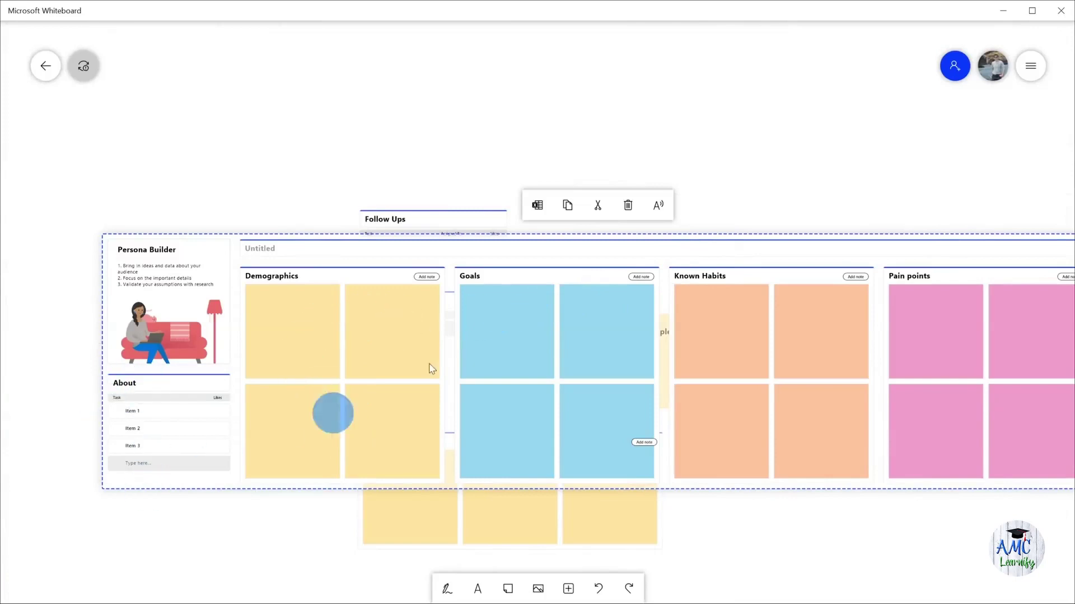
# Drag the Persona Builder template up and left to uncover the note grid, photo and sticky note
pyautogui.moveTo(617, 243); pyautogui.dragTo(594, 84)
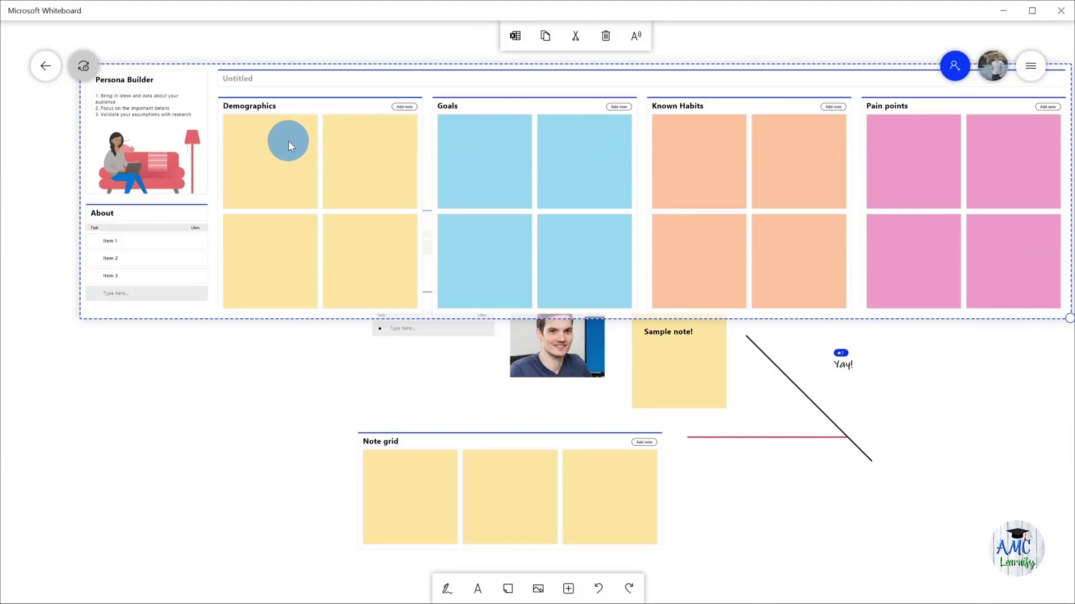
pyautogui.click(796, 553)
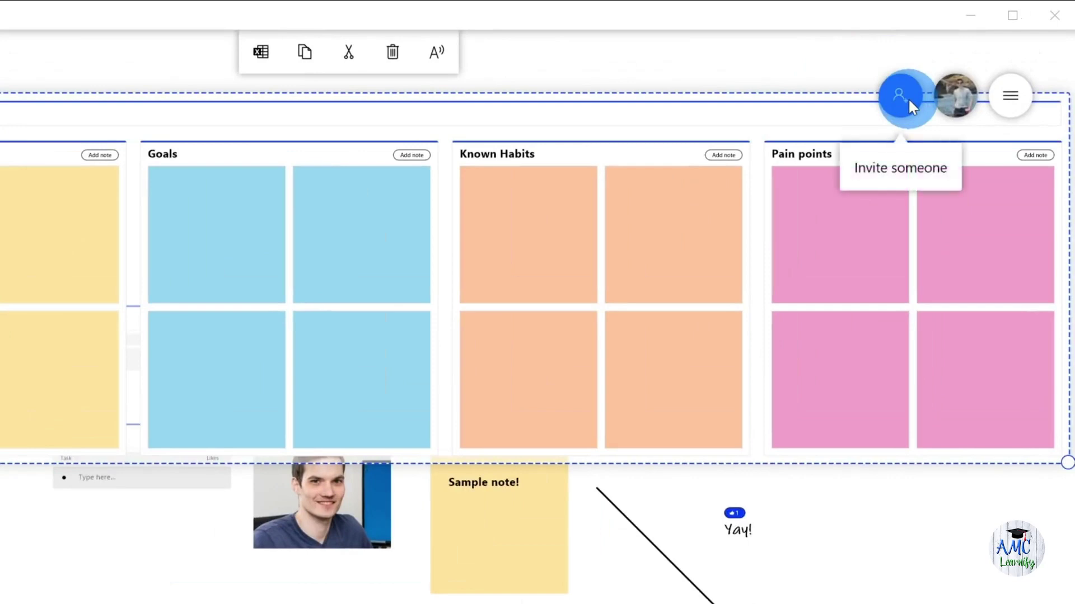
# Turn on the board's web sharing link, copy it, then switch it off and close sharing
pyautogui.click(908, 99)
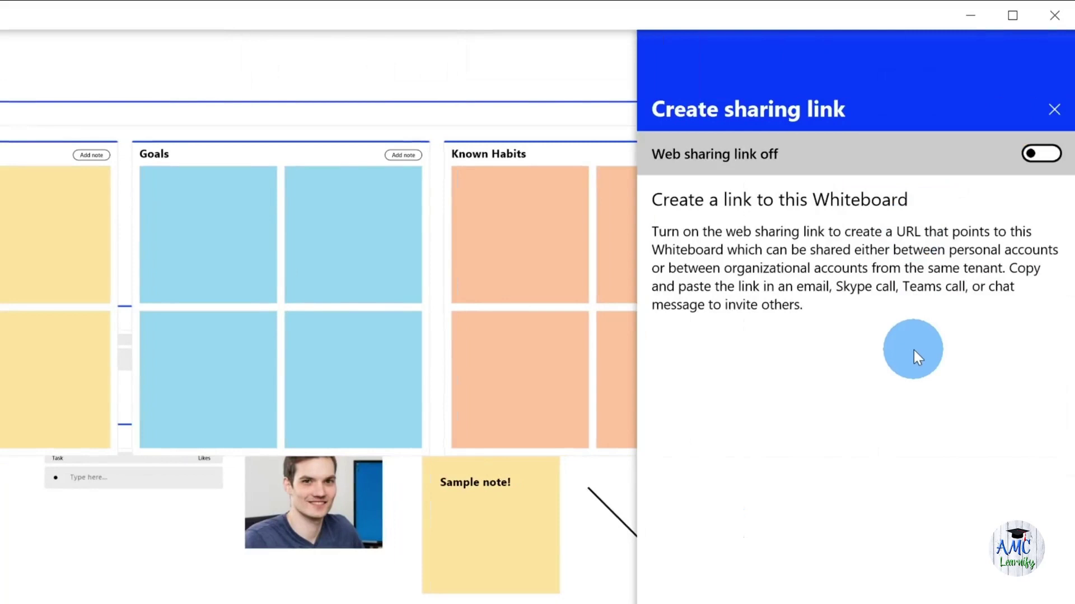
pyautogui.click(1032, 153)
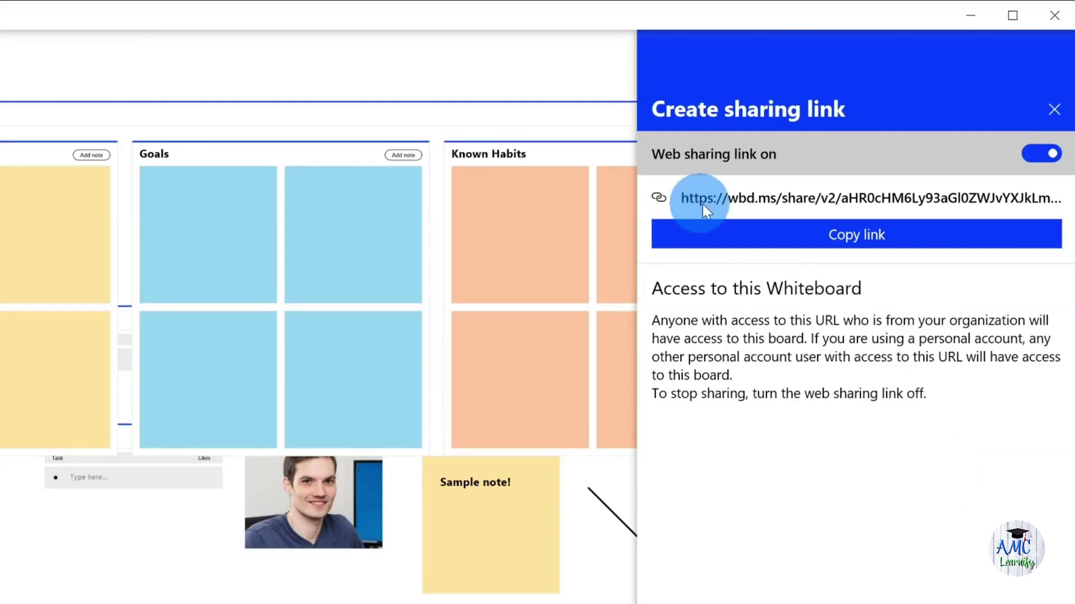
pyautogui.click(866, 230)
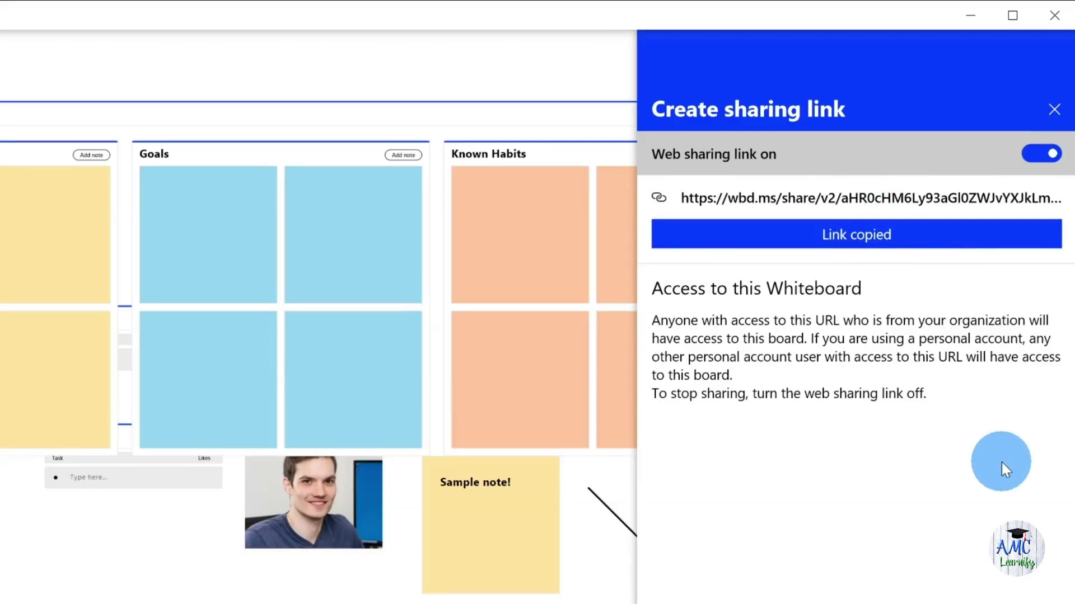
pyautogui.click(1042, 154)
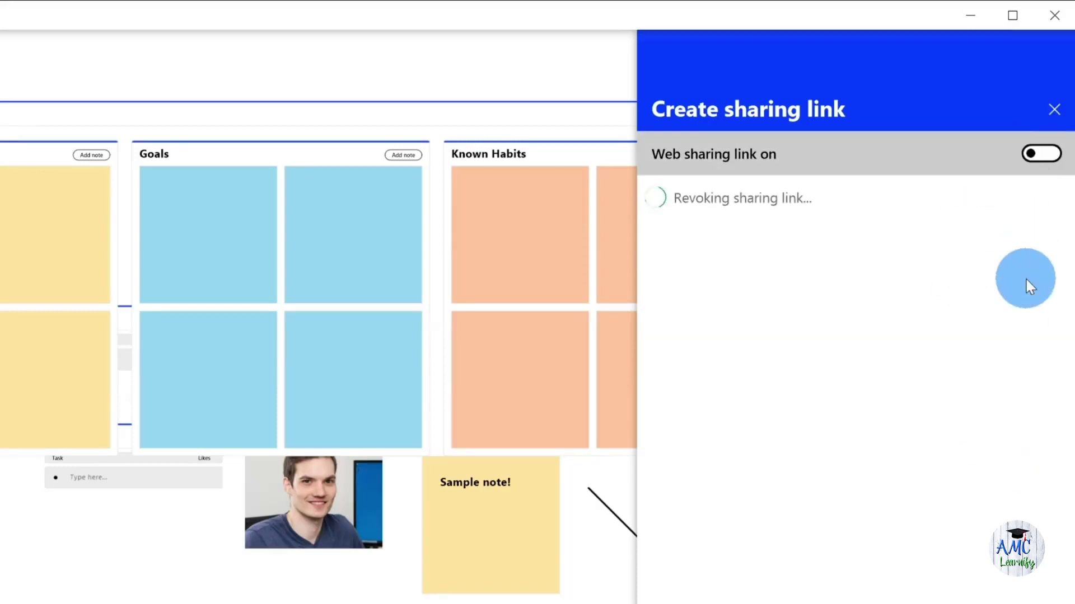
pyautogui.click(573, 559)
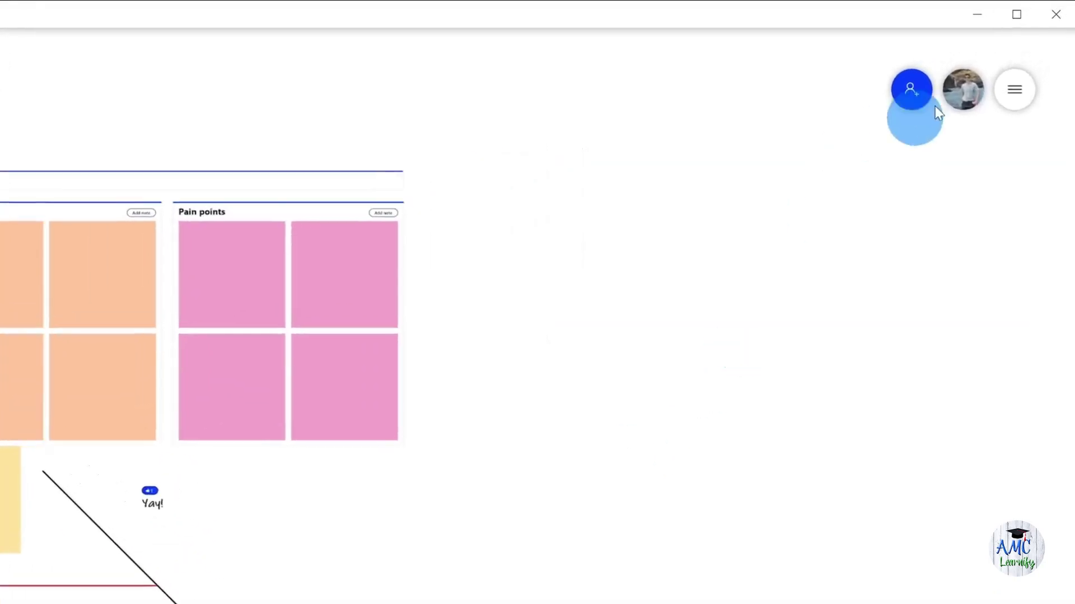
# Switch on Ink to shape in the board Settings panel, then close Settings
pyautogui.click(1022, 102)
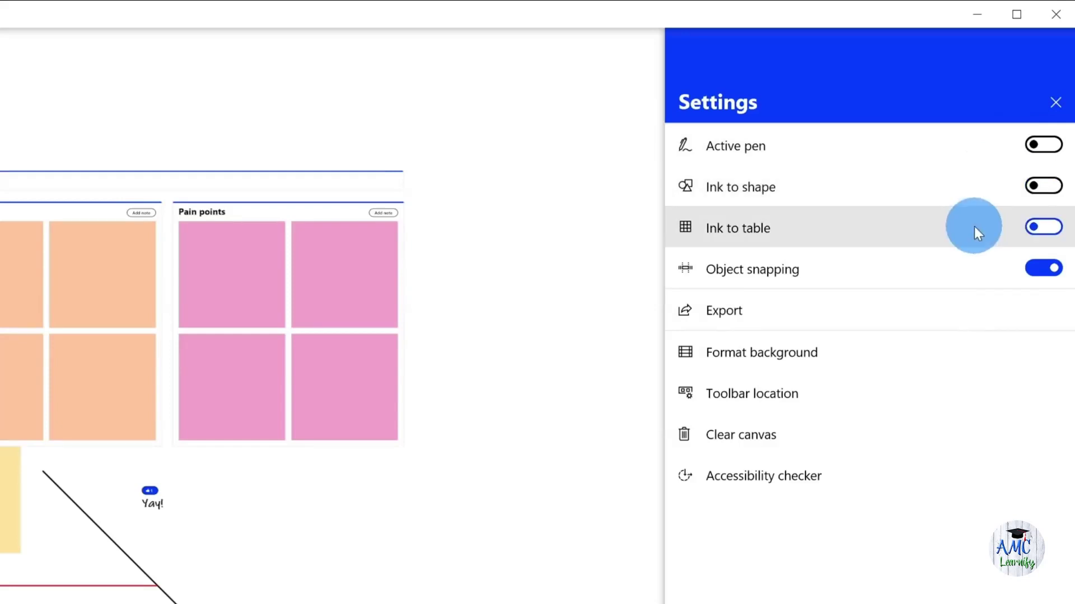
pyautogui.click(1043, 185)
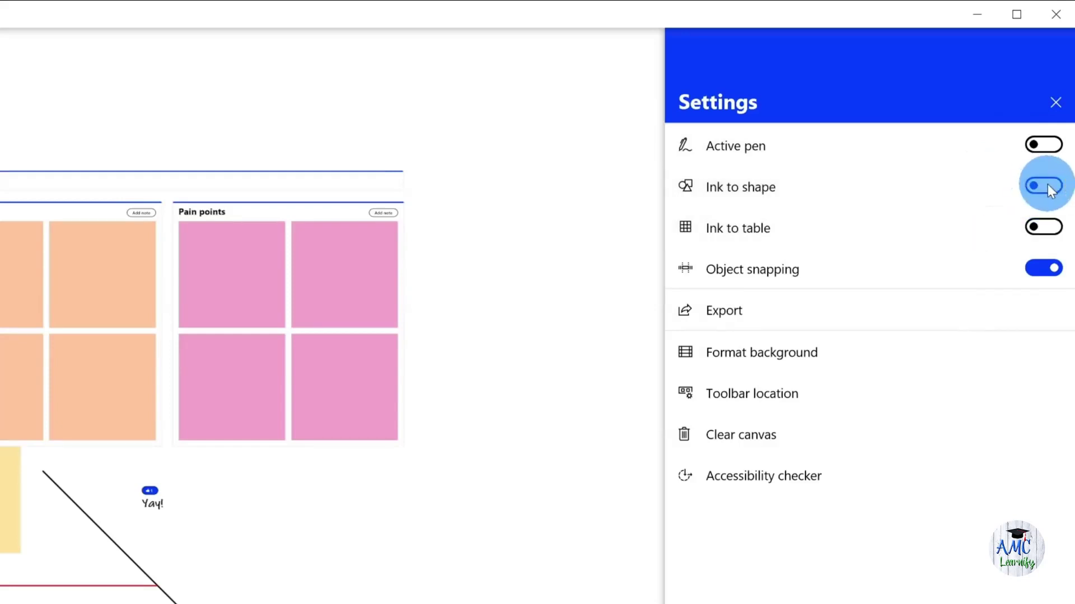
pyautogui.click(1056, 105)
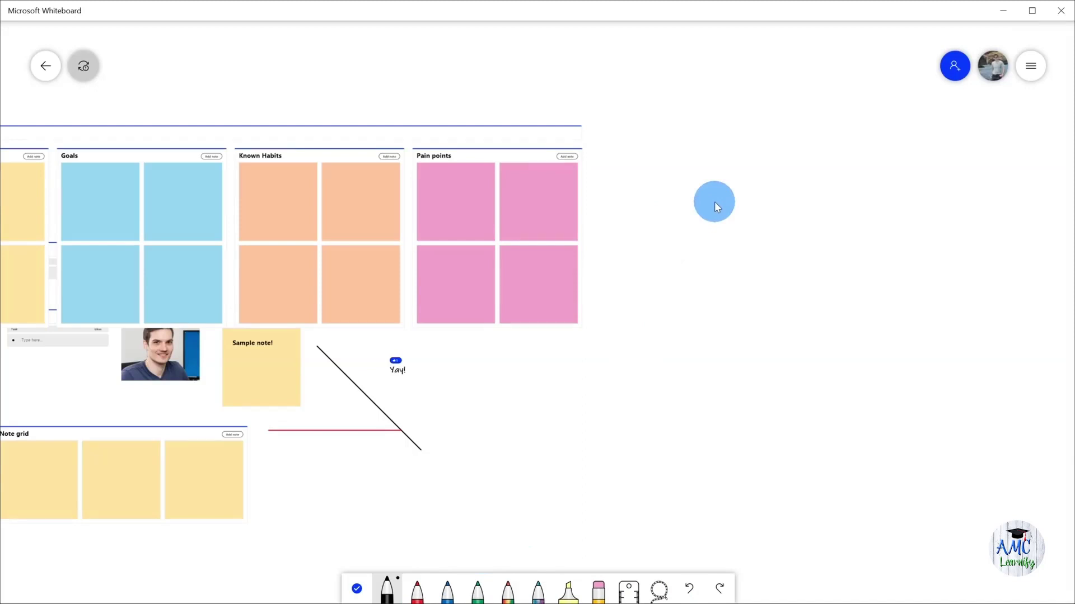
# Draw a square right of the Pain points notes and a triangle below it
pyautogui.moveTo(714, 202)
pyautogui.mouseDown()
pyautogui.moveTo(717, 300)
pyautogui.moveTo(838, 298)
pyautogui.moveTo(831, 196)
pyautogui.moveTo(721, 199)
pyautogui.mouseUp()
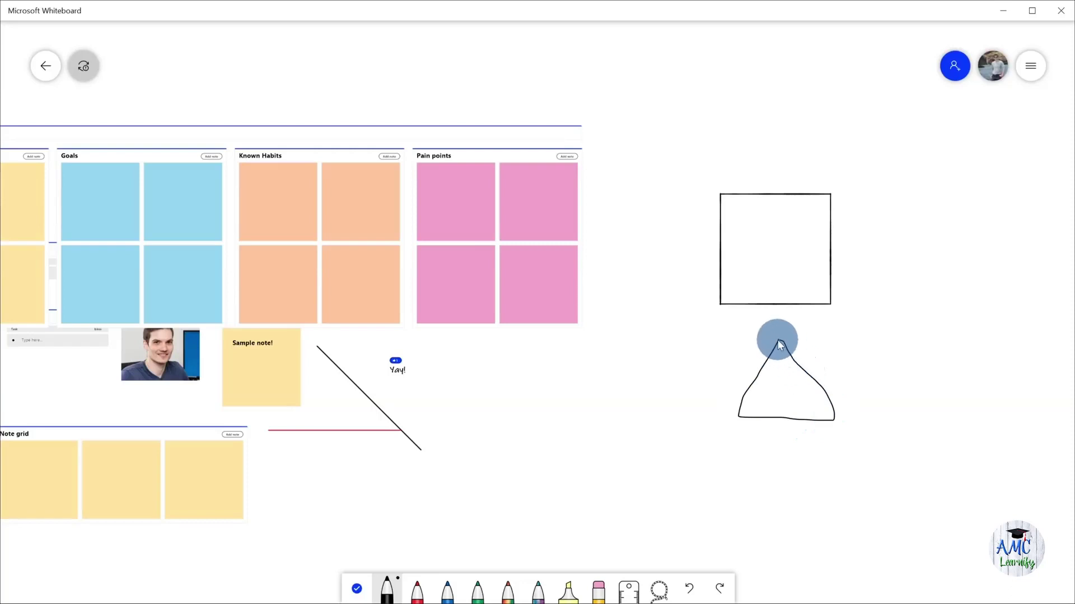
pyautogui.moveTo(779, 343); pyautogui.dragTo(780, 344)
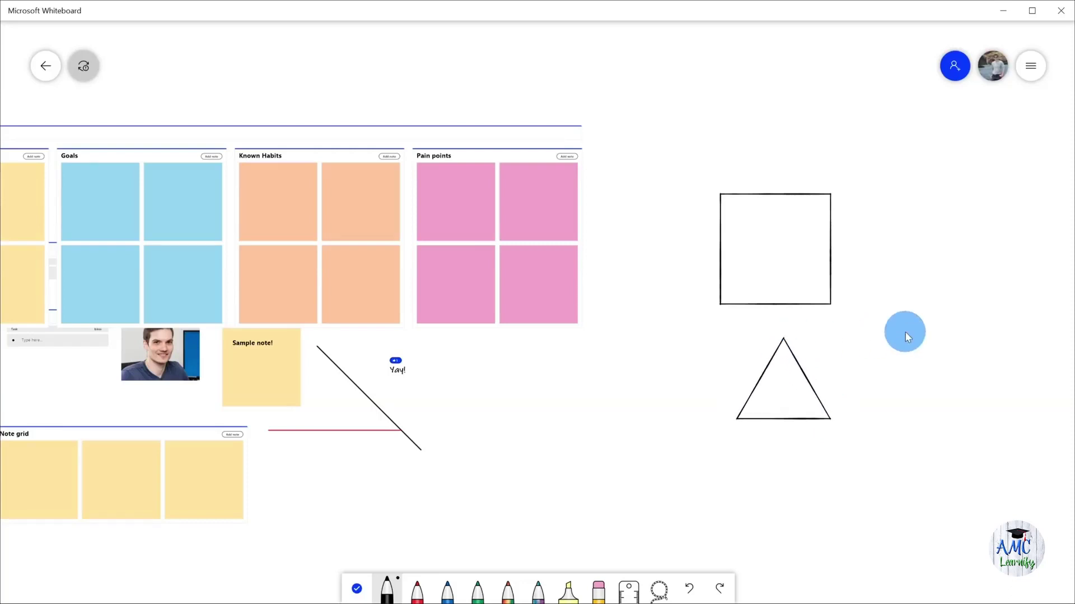
# Switch Ink to shape off and view the Export panel's PNG and SVG image formats
pyautogui.click(1047, 133)
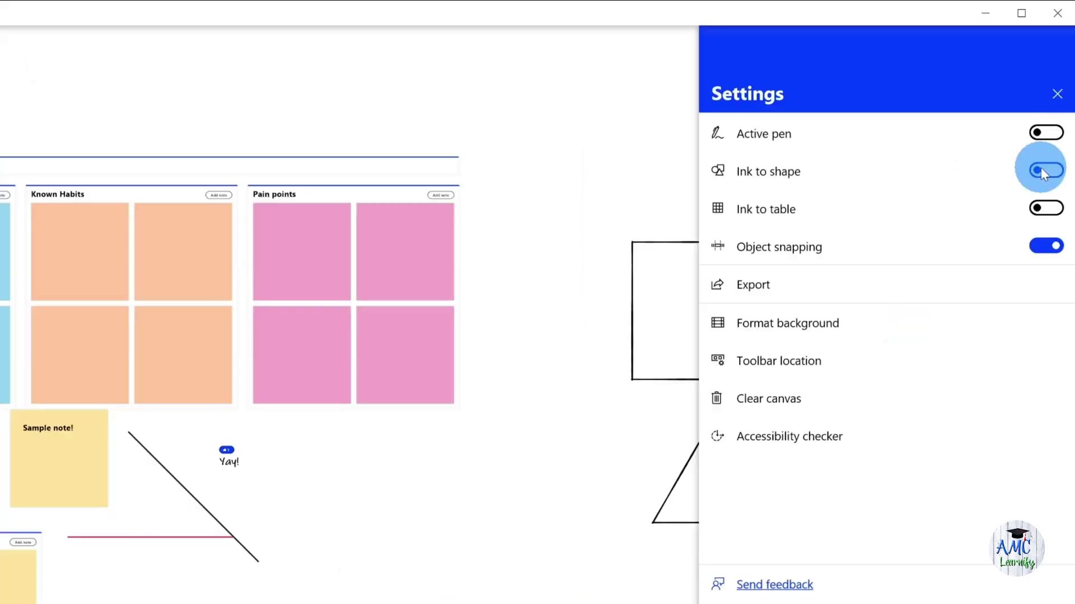
pyautogui.click(1046, 245)
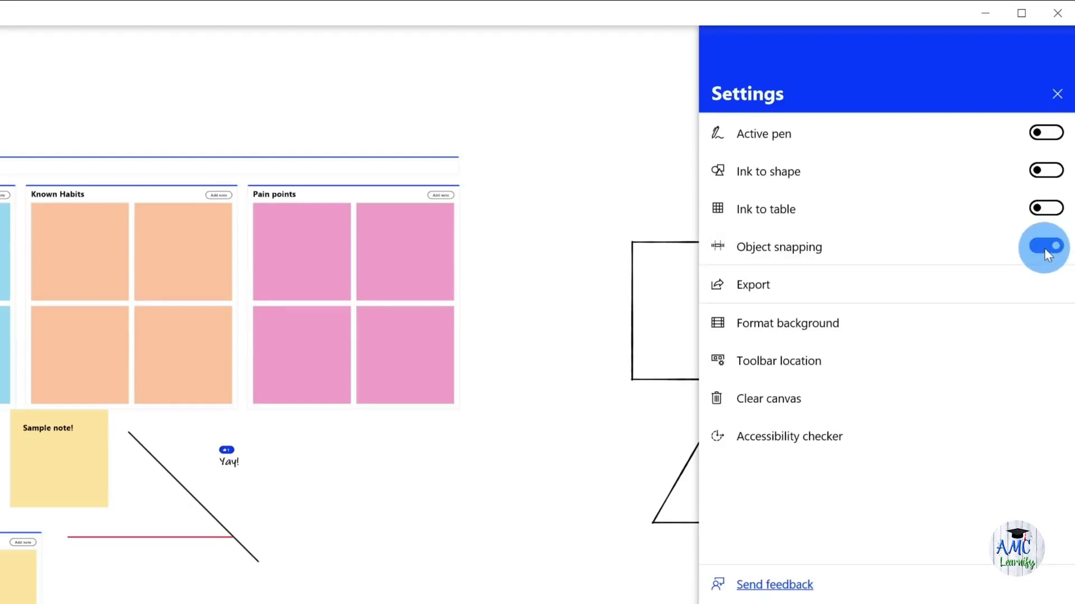
pyautogui.click(1015, 280)
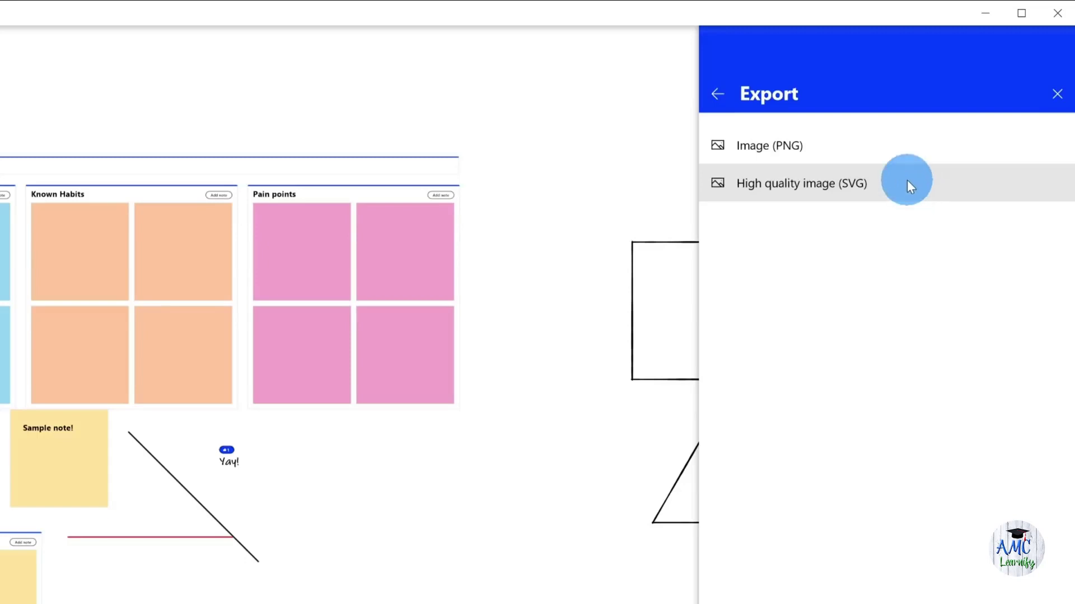
# Open Format background and browse the colours and Solid, Dot, Square, Graph and Hybrid grids
pyautogui.click(719, 93)
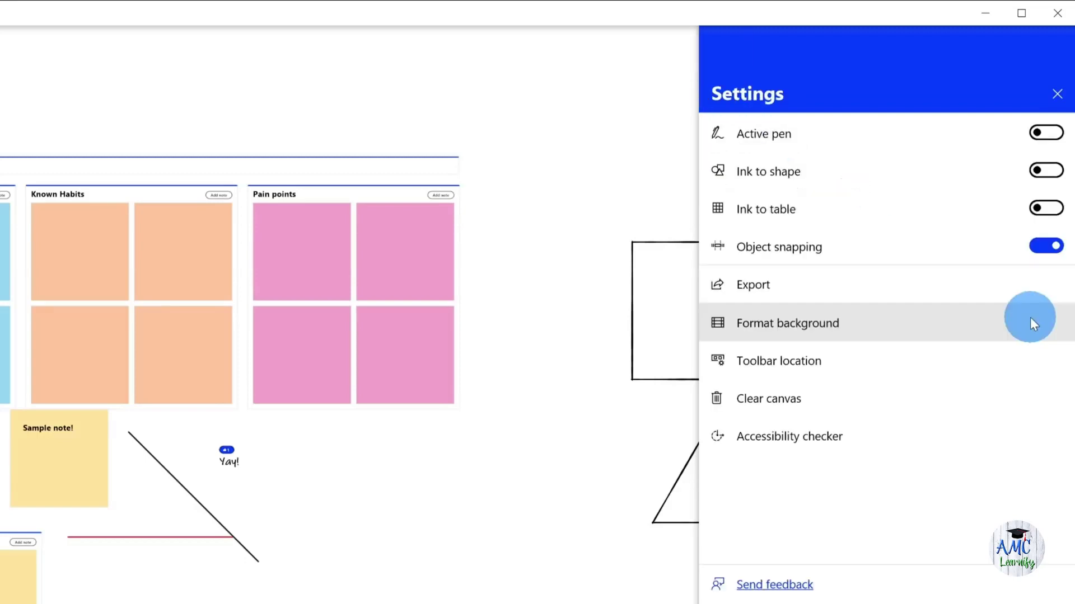
pyautogui.click(899, 317)
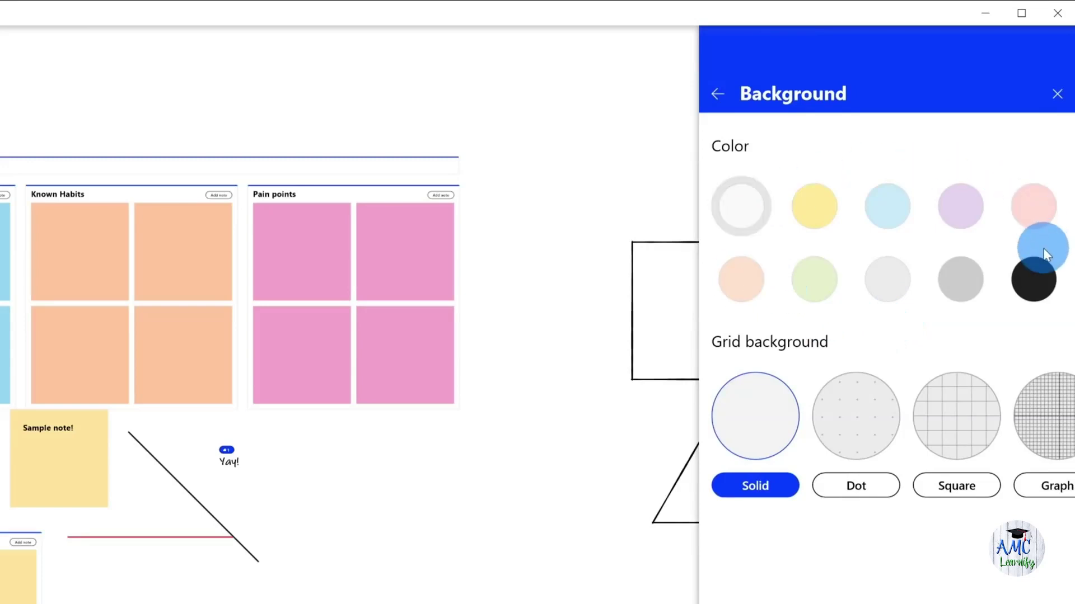
pyautogui.scroll(-2, 901, 426)
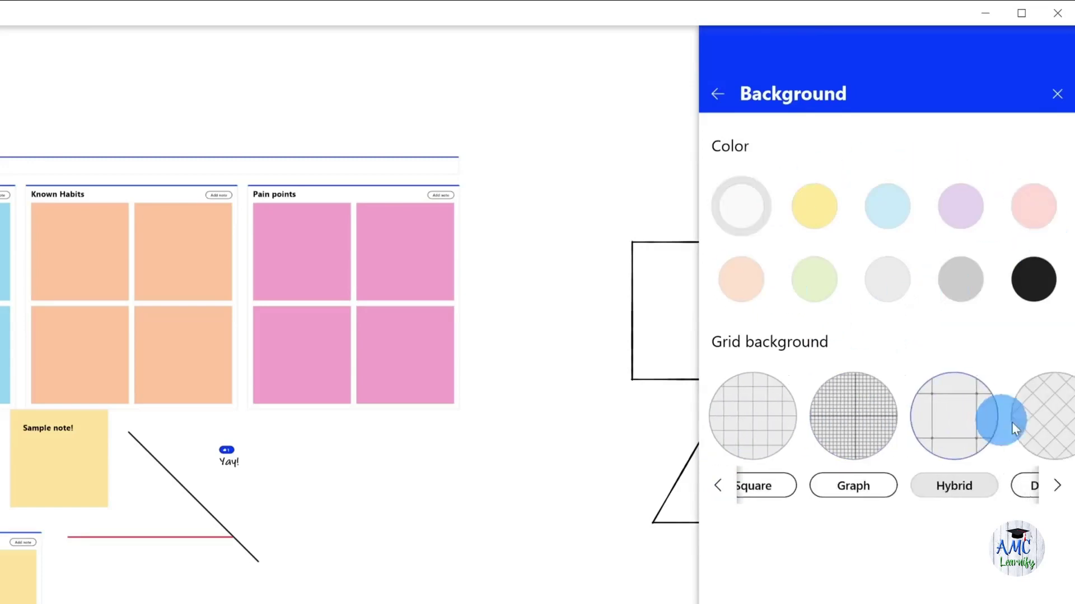
pyautogui.scroll(-3, 1056, 421)
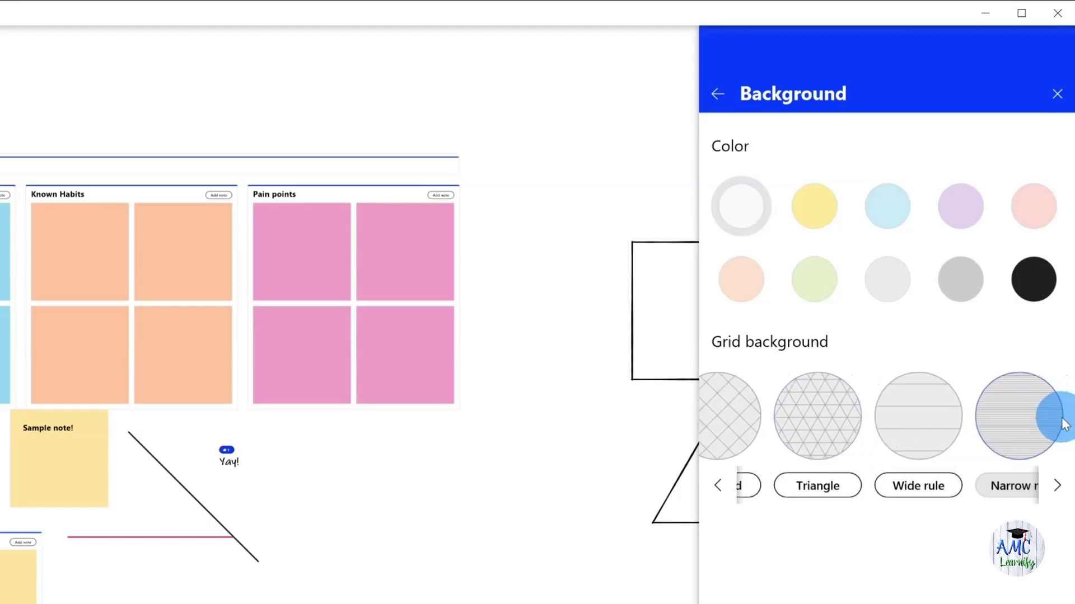
pyautogui.scroll(6, 1064, 423)
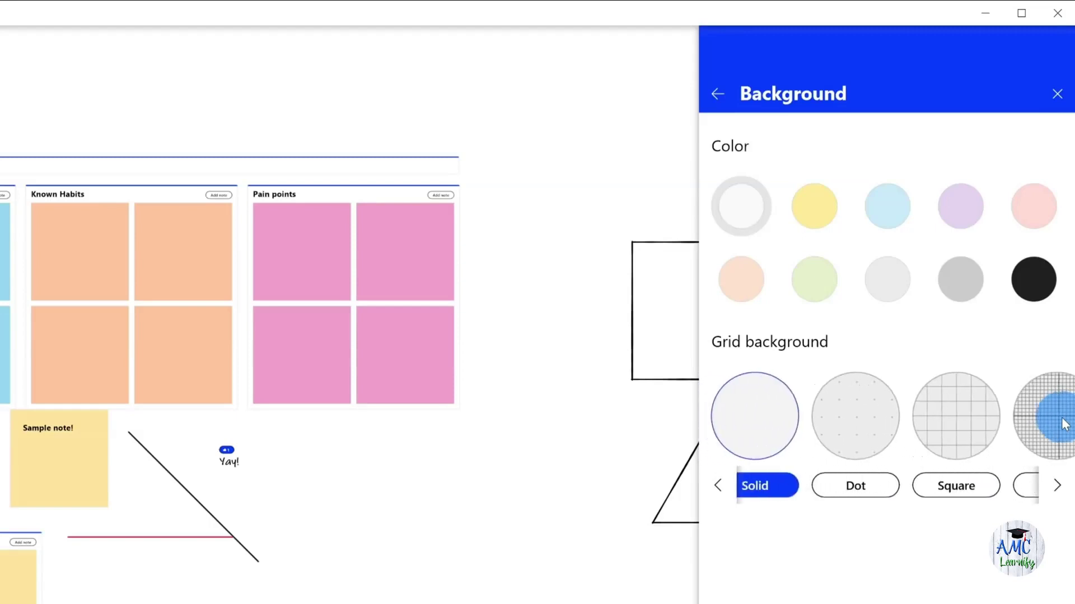
pyautogui.scroll(-5, 1064, 423)
pyautogui.scroll(4, 1064, 423)
pyautogui.scroll(1, 1063, 424)
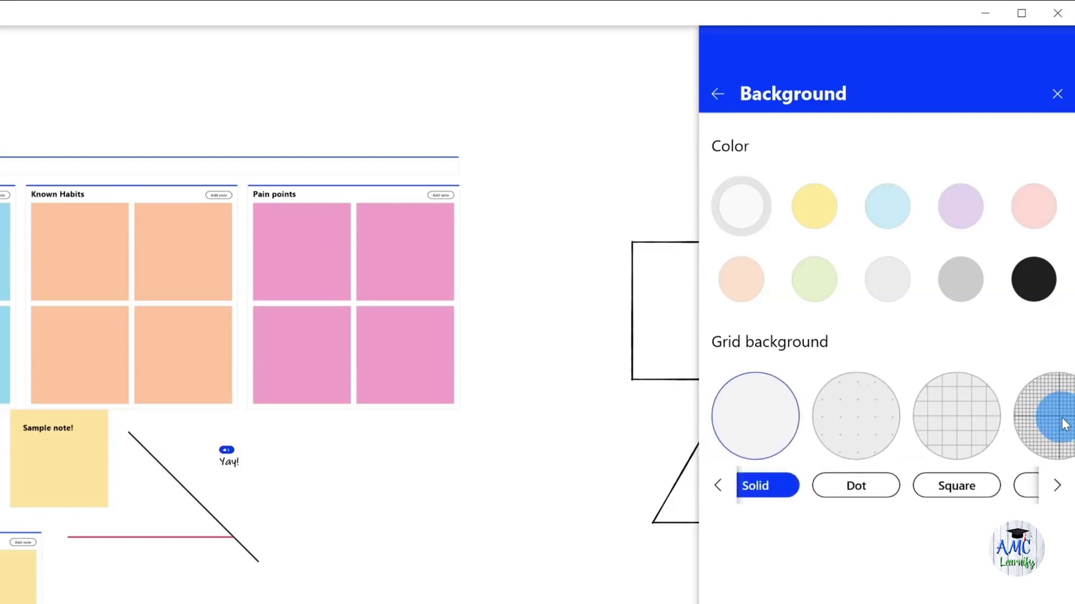
pyautogui.scroll(-5, 1063, 424)
pyautogui.scroll(4, 1063, 424)
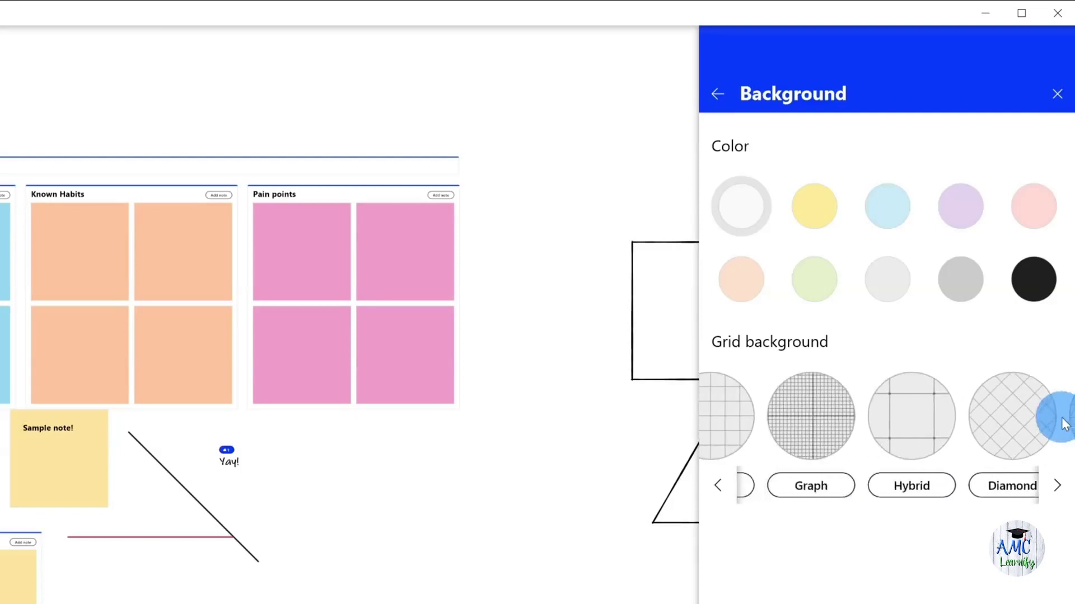